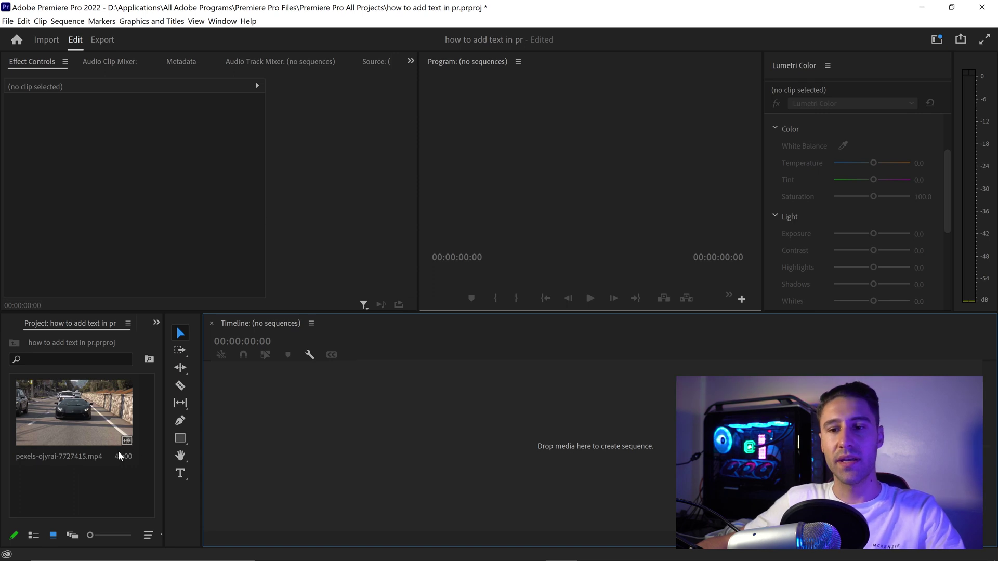
# - Put the car clip into a new sequence and type a 'Lambo' title over the video
pyautogui.moveTo(92, 455); pyautogui.dragTo(385, 407)
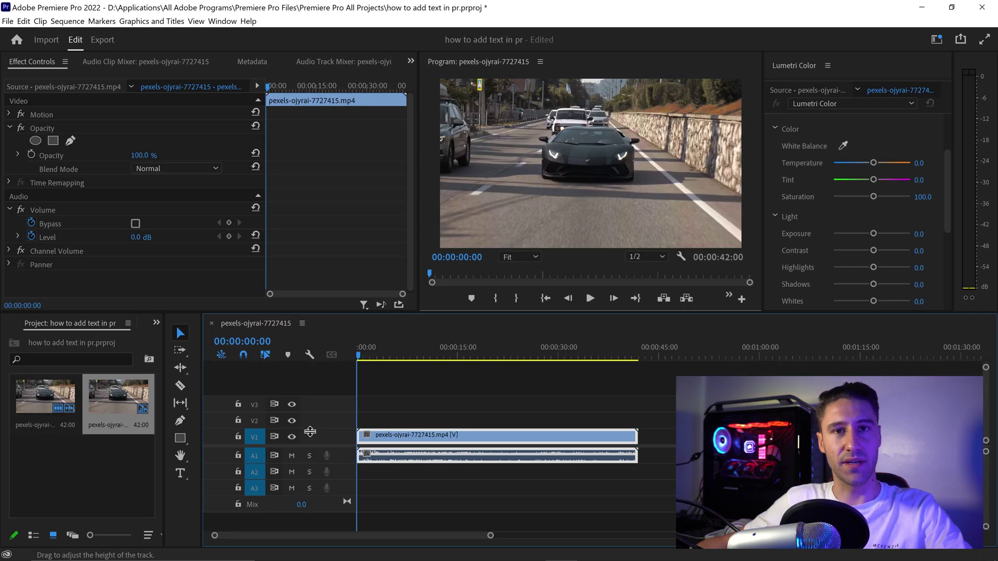
pyautogui.click(385, 407)
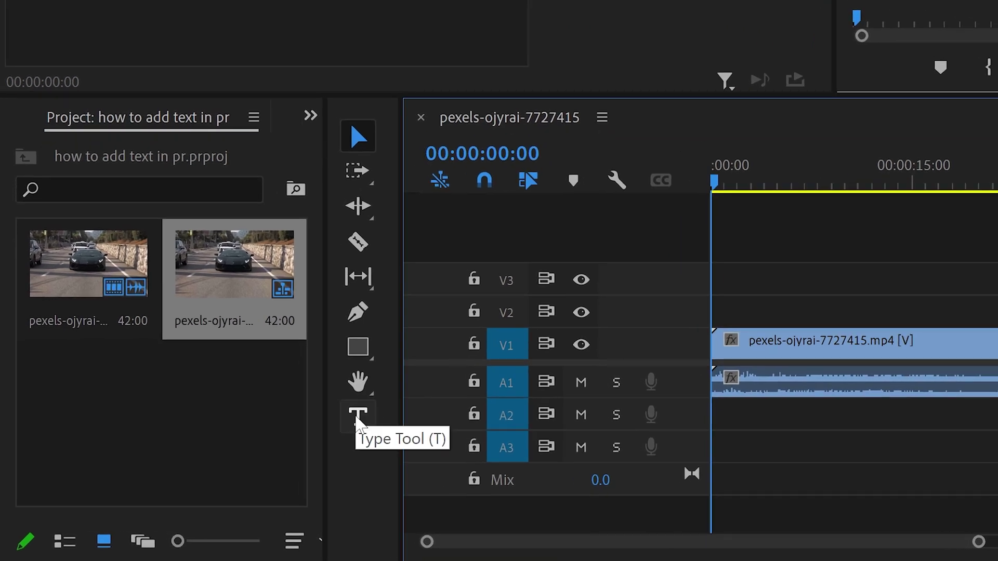
pyautogui.click(357, 417)
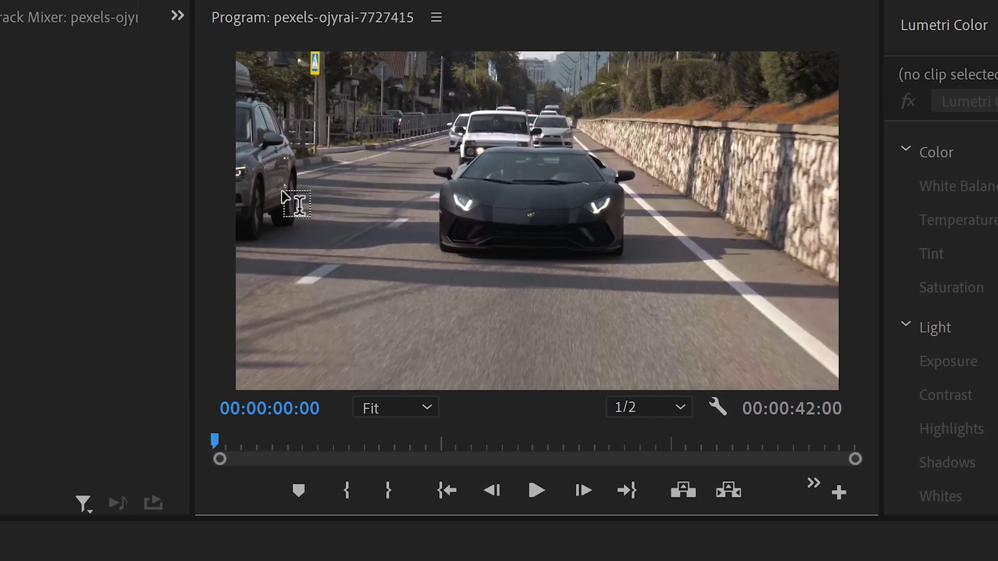
pyautogui.moveTo(251, 133); pyautogui.dragTo(810, 321)
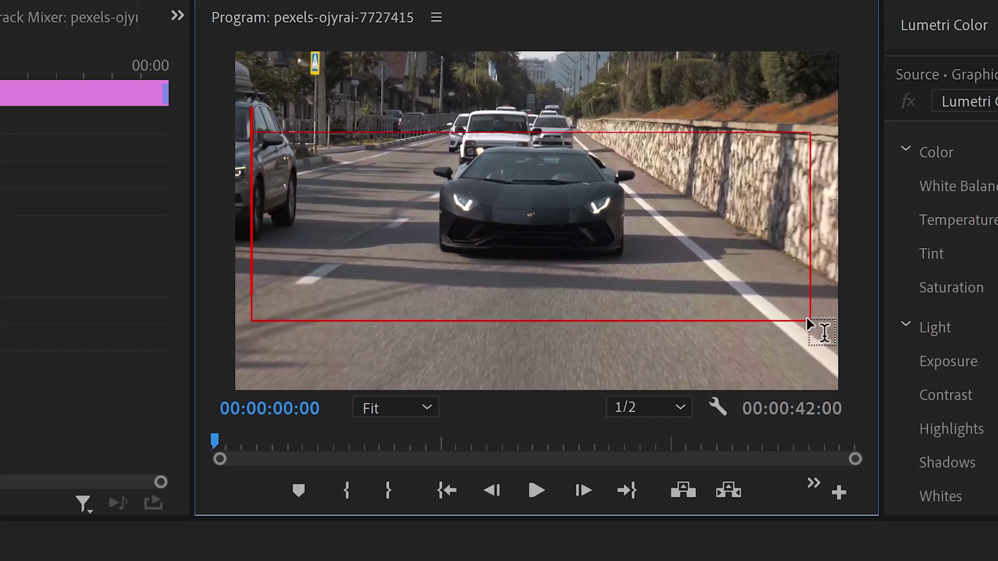
pyautogui.write('L')
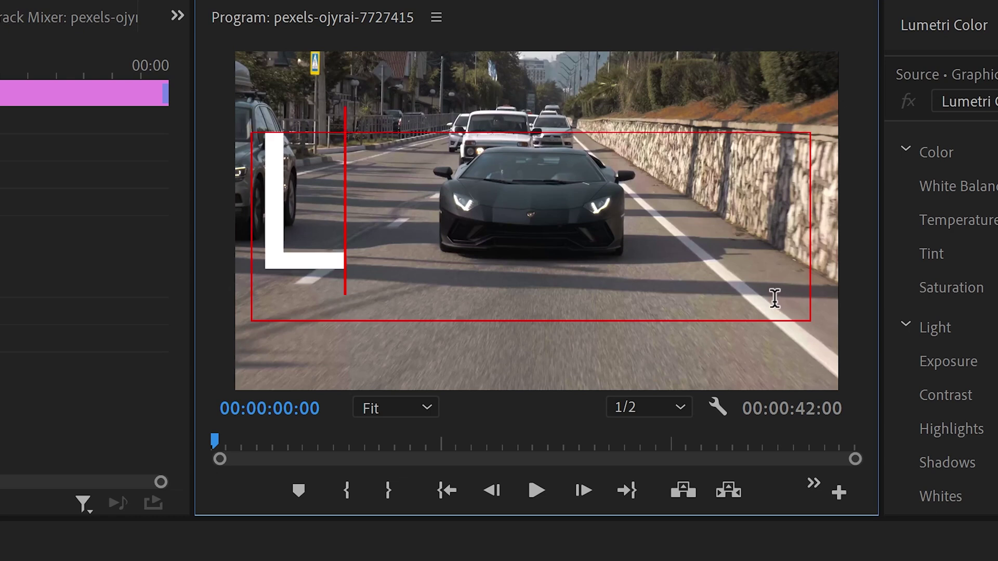
pyautogui.write('ambo')
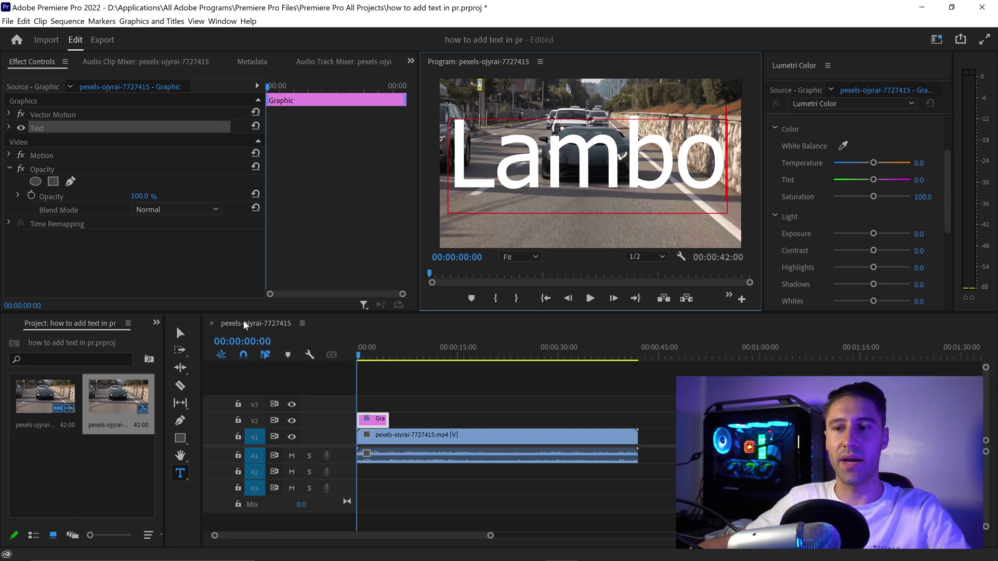
# - Tighten the Lambo text box around the text
pyautogui.click(180, 332)
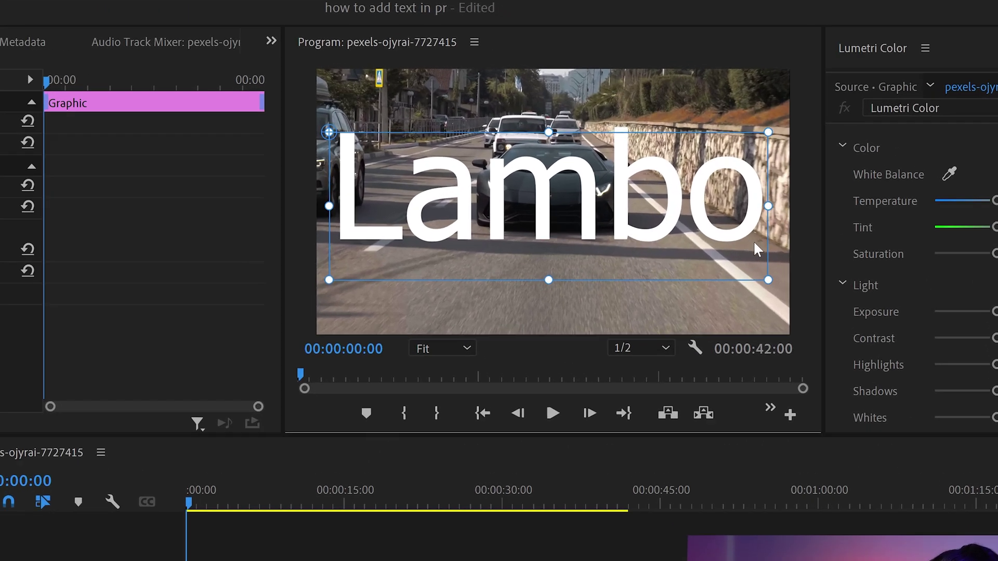
pyautogui.moveTo(728, 165); pyautogui.dragTo(737, 166)
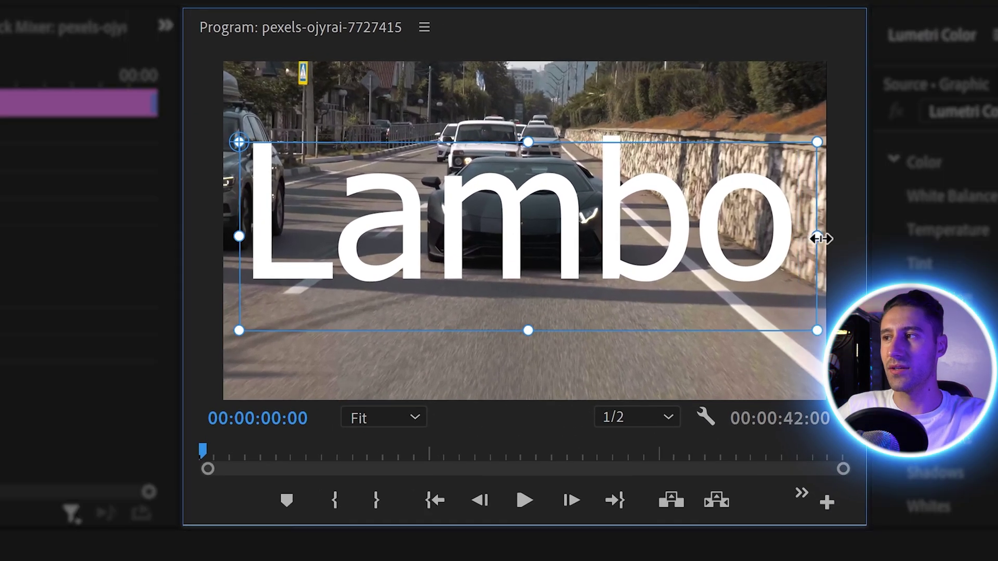
pyautogui.moveTo(820, 238); pyautogui.dragTo(787, 238)
pyautogui.moveTo(521, 330); pyautogui.dragTo(535, 279)
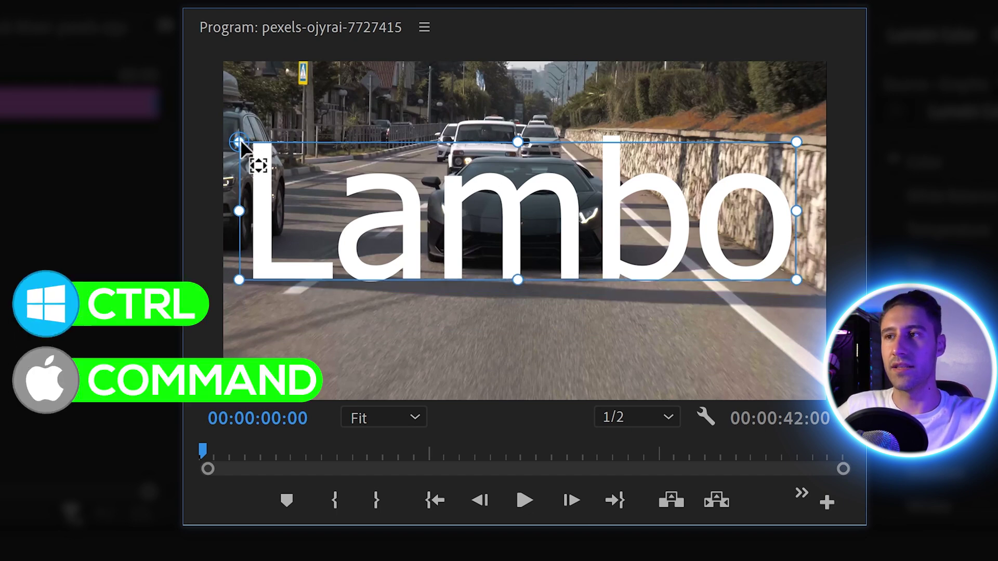
# - Snap the title's anchor point to the box centre and centre the title in the frame
pyautogui.moveTo(240, 141); pyautogui.dragTo(518, 125)
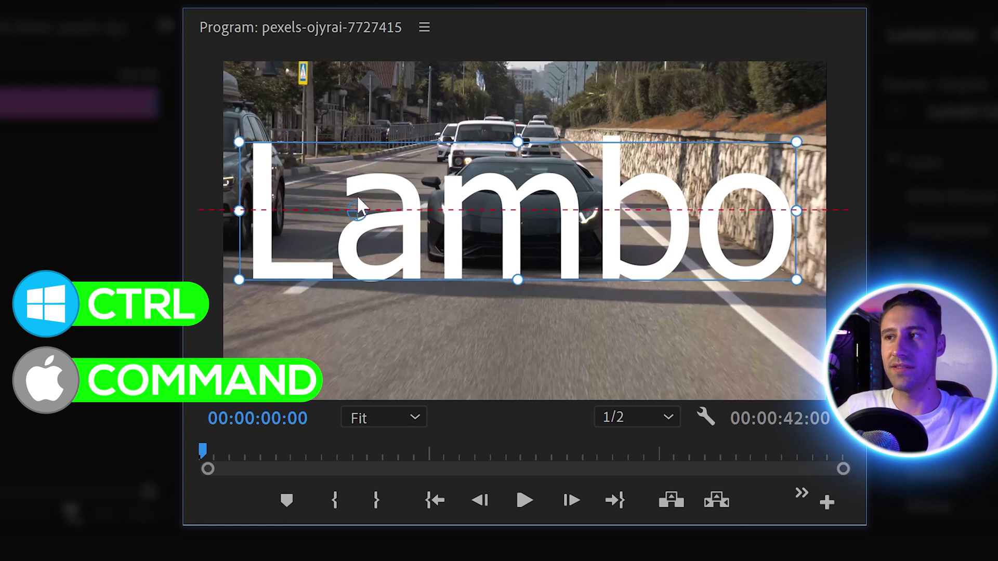
pyautogui.moveTo(451, 177); pyautogui.dragTo(520, 190)
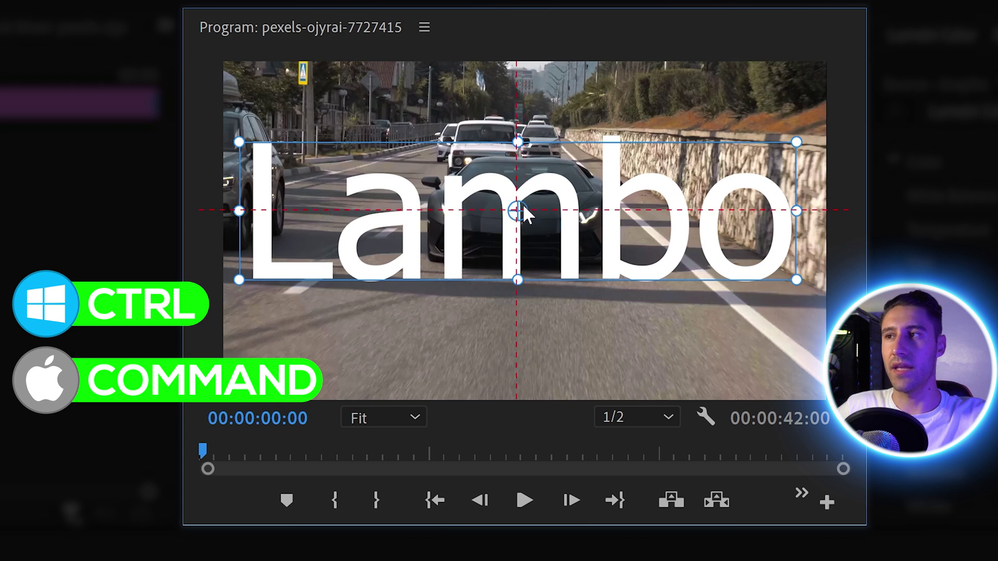
pyautogui.moveTo(524, 207); pyautogui.dragTo(524, 208)
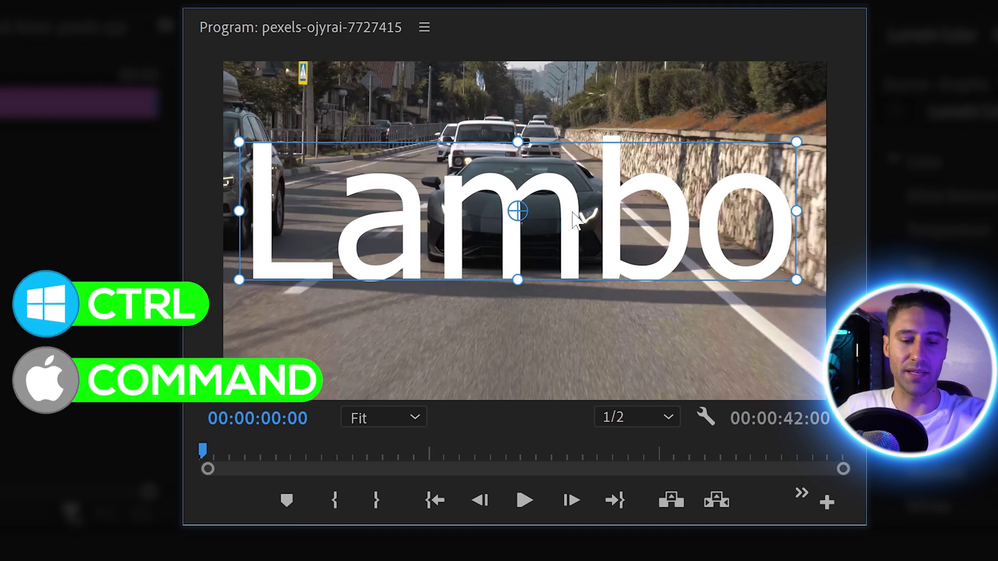
pyautogui.moveTo(572, 195); pyautogui.dragTo(575, 221)
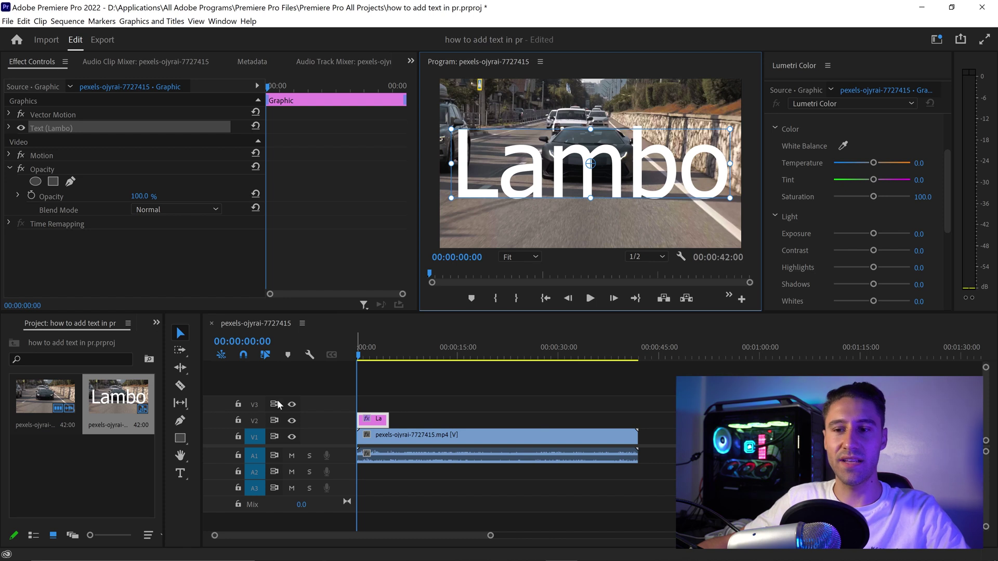
# - Select the Lambo text and switch its font to Blacksword
pyautogui.click(180, 473)
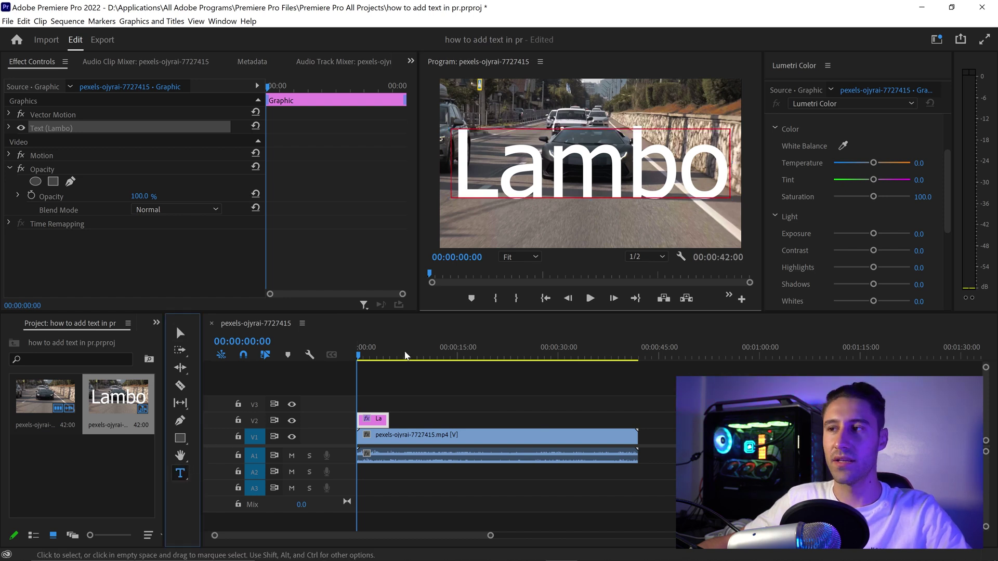
pyautogui.doubleClick(567, 162)
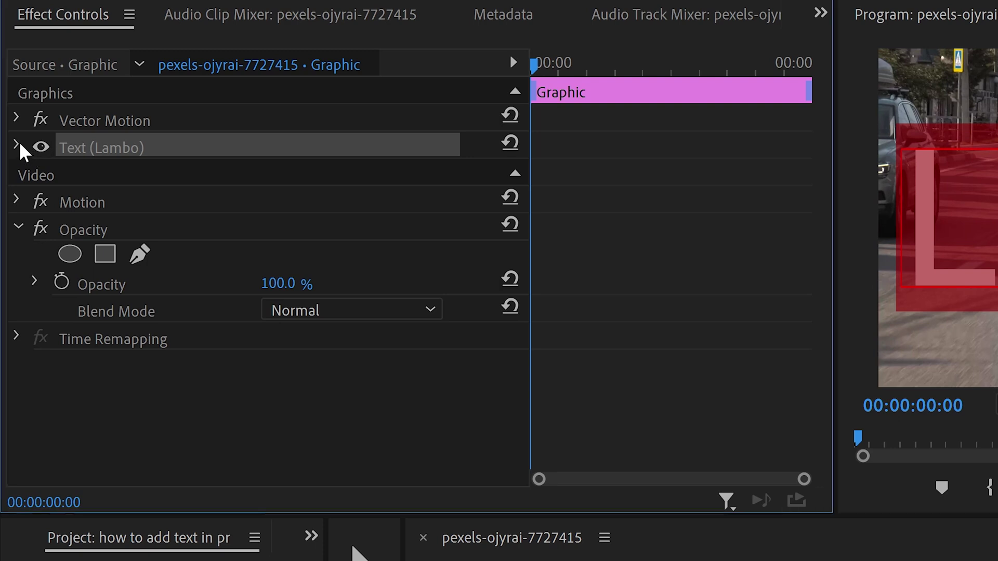
pyautogui.click(17, 145)
pyautogui.click(498, 232)
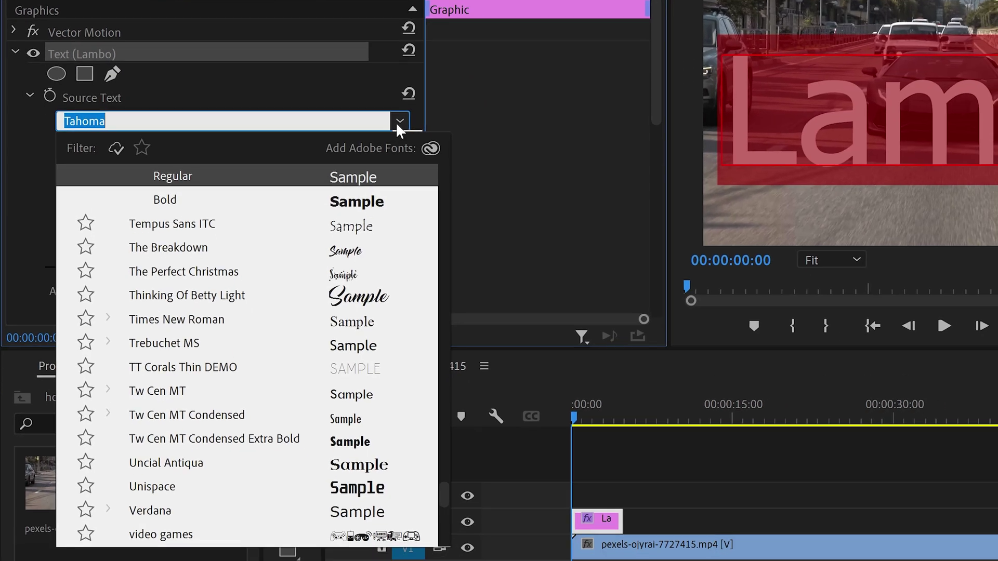
pyautogui.scroll(-7, 371, 205)
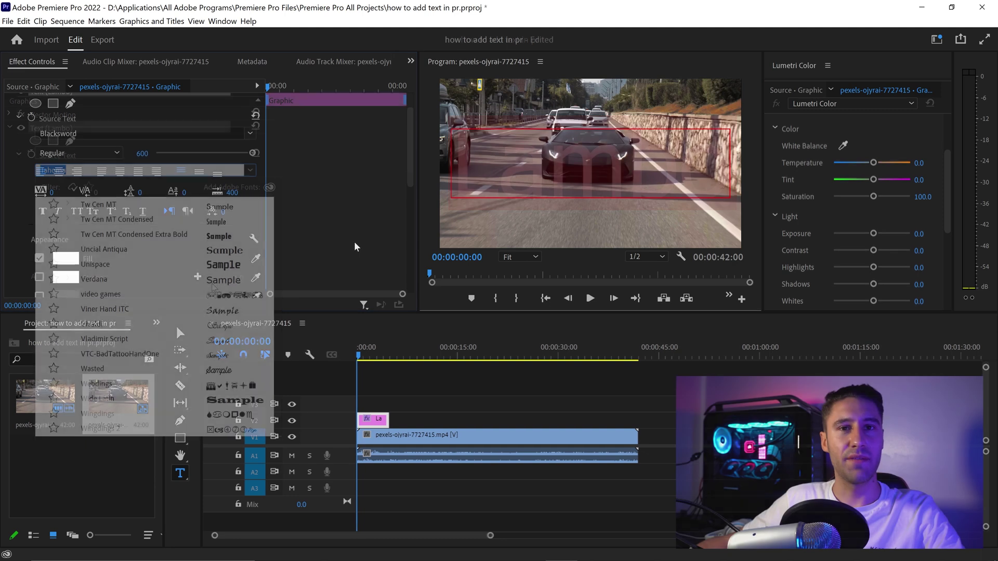
pyautogui.click(460, 238)
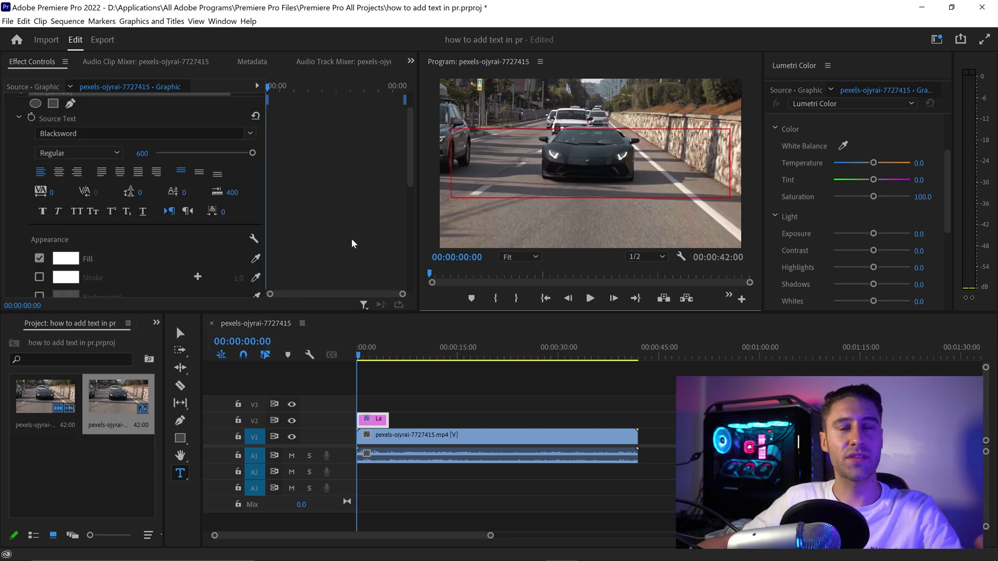
pyautogui.click(179, 334)
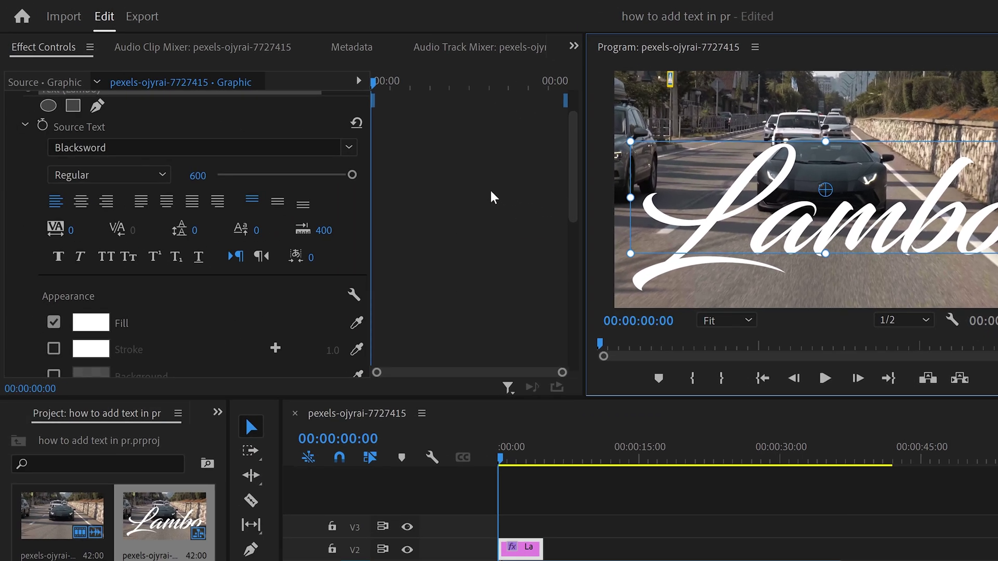
# - Set the Lambo title to size 341, centred horizontally and vertically, with tracking at 0
pyautogui.moveTo(357, 178); pyautogui.dragTo(333, 176)
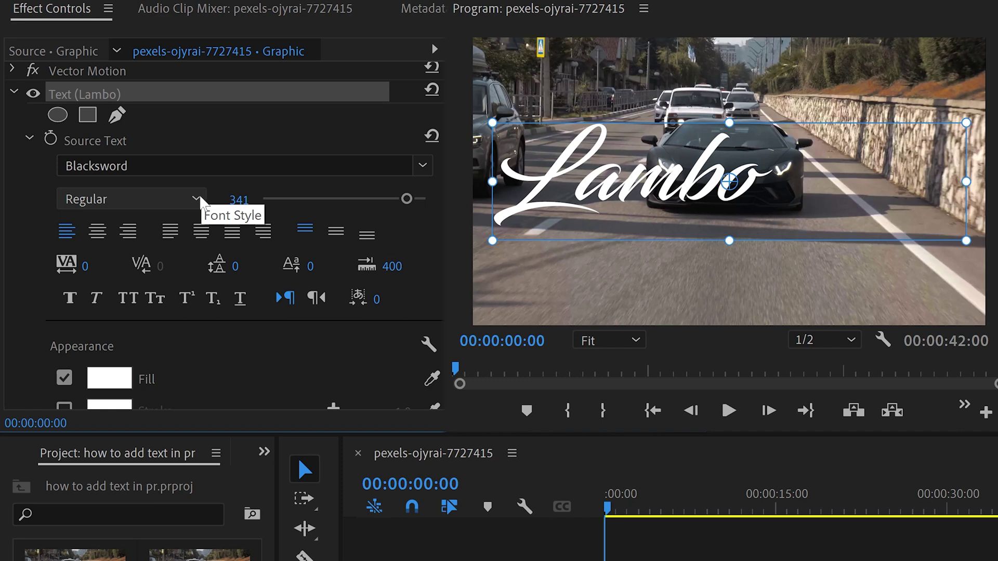
pyautogui.click(184, 199)
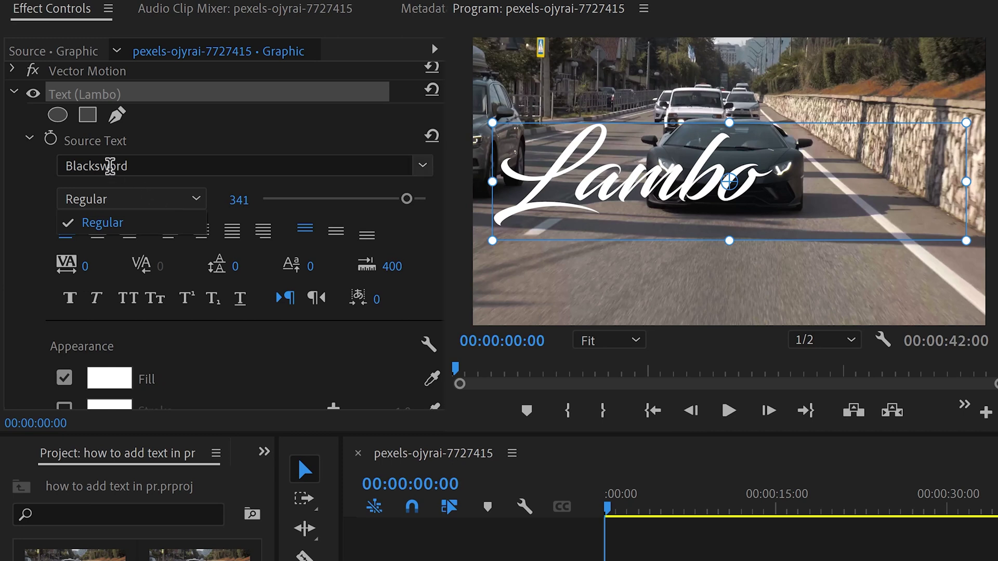
pyautogui.click(39, 204)
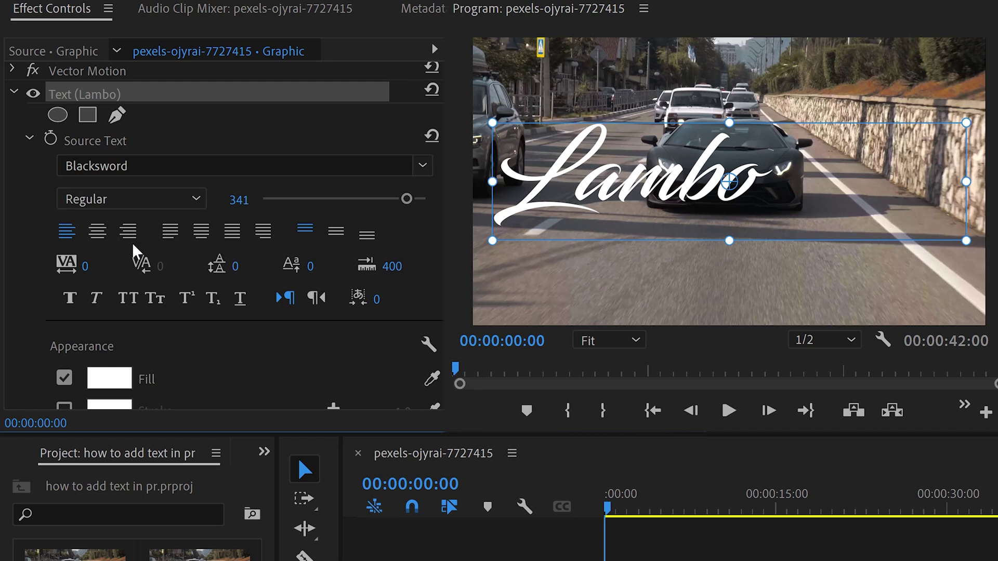
pyautogui.click(98, 231)
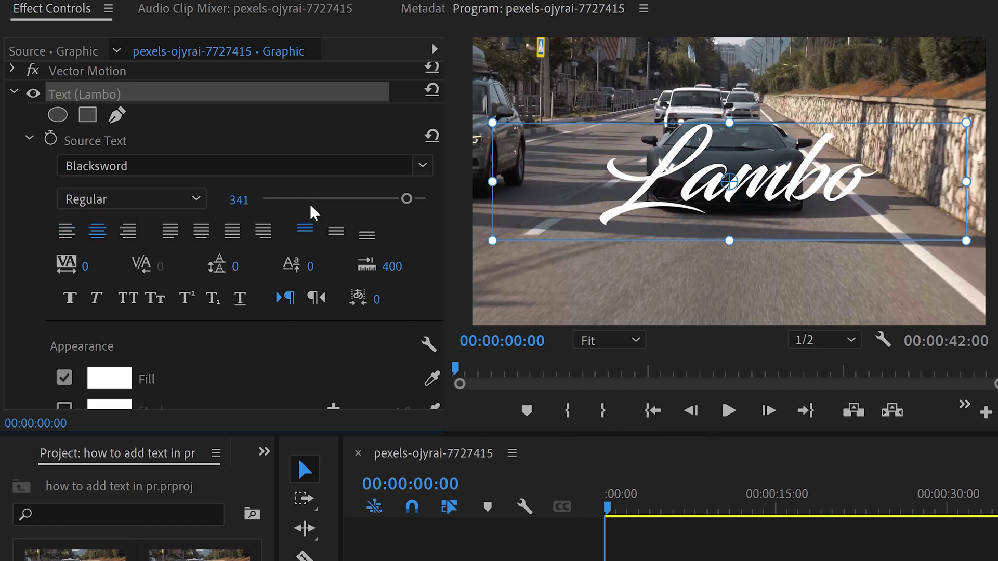
pyautogui.click(334, 234)
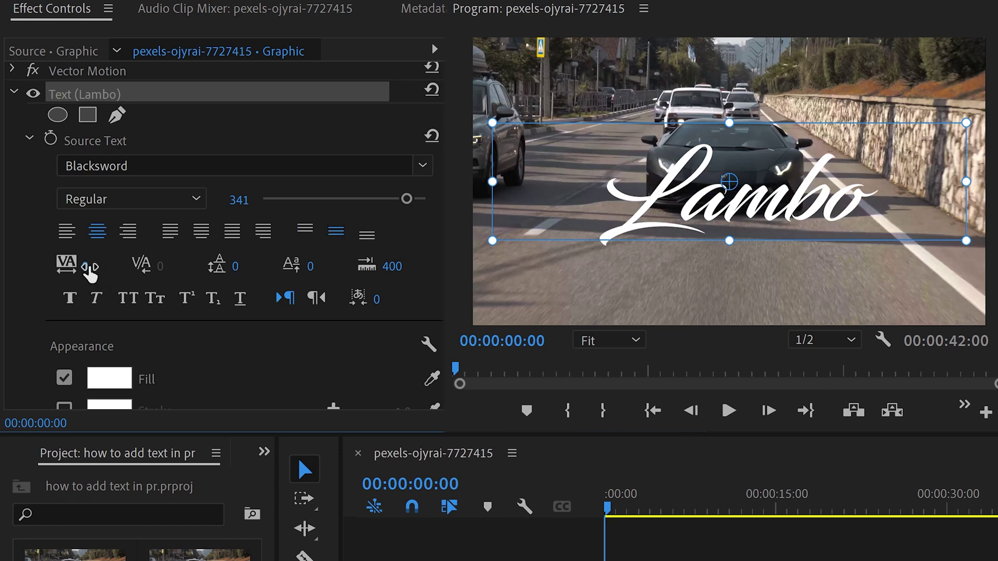
pyautogui.moveTo(85, 267)
pyautogui.mouseDown()
pyautogui.moveTo(316, 266)
pyautogui.moveTo(80, 266)
pyautogui.mouseUp()
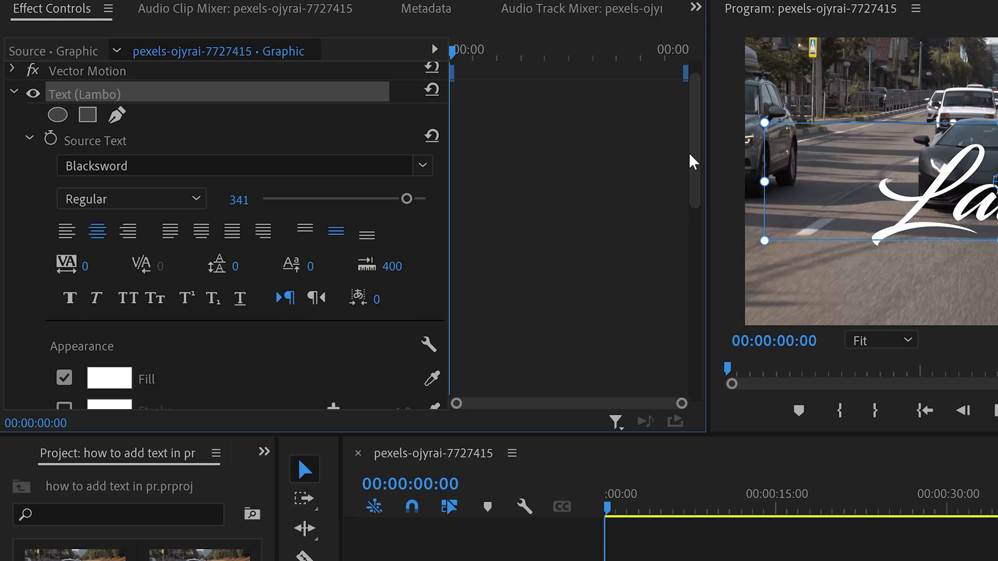
# - Choose the blue 0095FF as the Lambo title's fill colour
pyautogui.moveTo(693, 161); pyautogui.dragTo(708, 226)
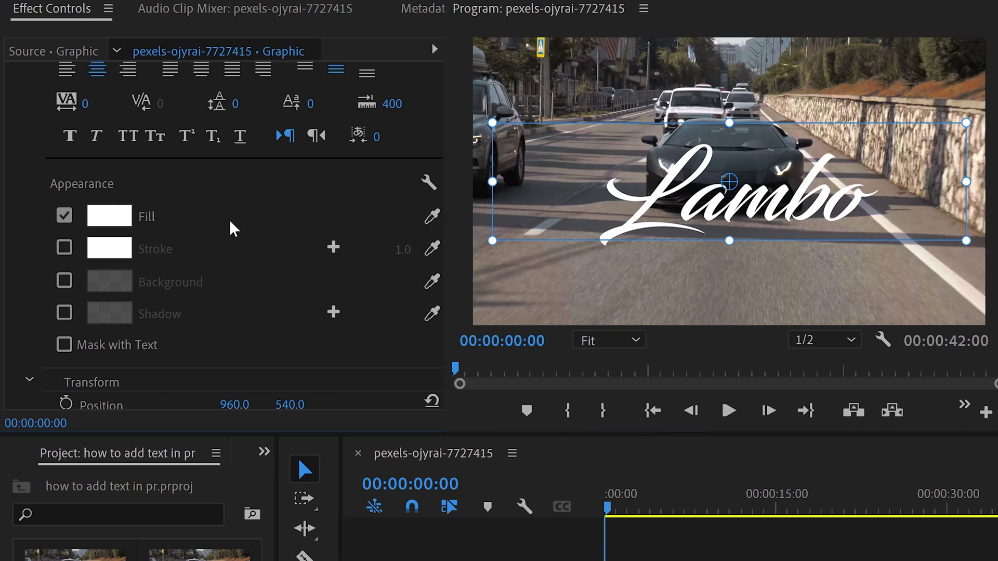
pyautogui.click(115, 221)
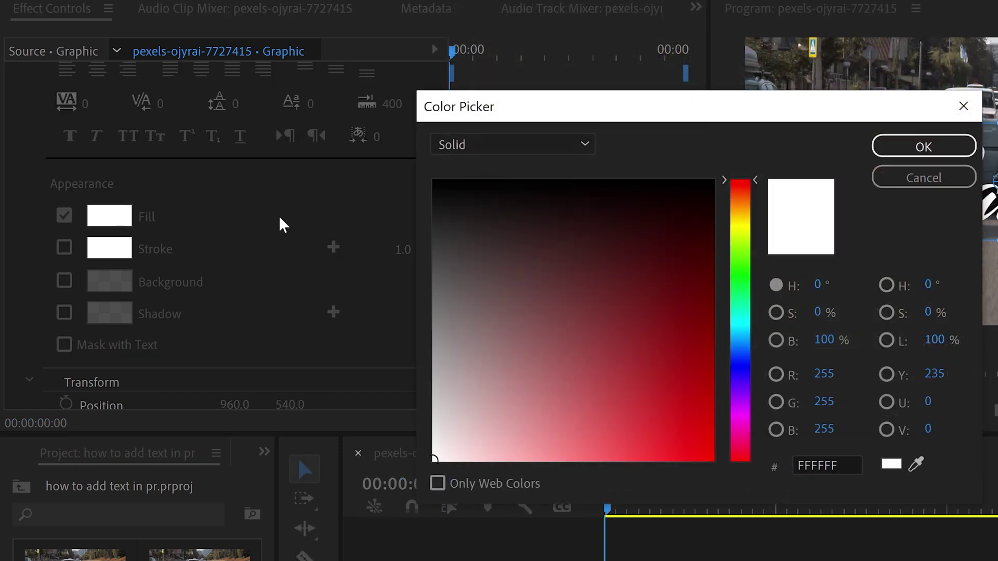
pyautogui.moveTo(630, 243)
pyautogui.mouseDown()
pyautogui.moveTo(671, 270)
pyautogui.moveTo(775, 489)
pyautogui.mouseUp()
pyautogui.moveTo(732, 363); pyautogui.dragTo(735, 343)
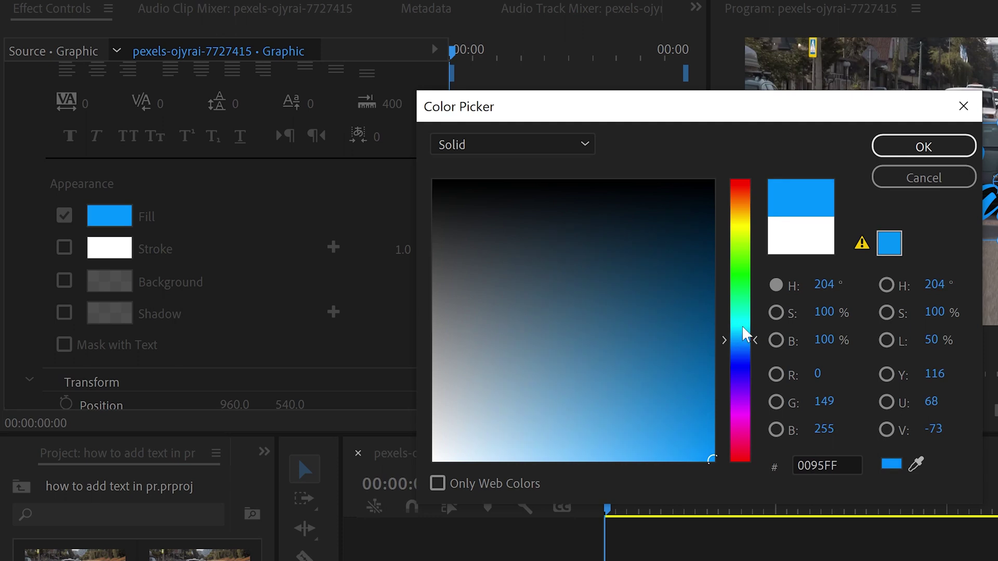
# - Apply the blue fill and add a dark-navy 002040 stroke of width 6.0
pyautogui.click(896, 156)
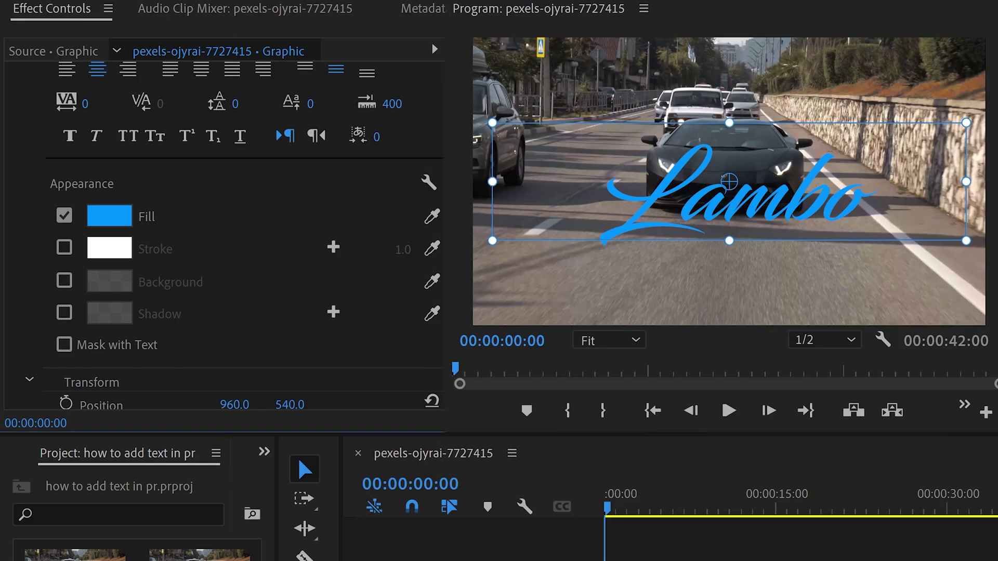
pyautogui.click(65, 248)
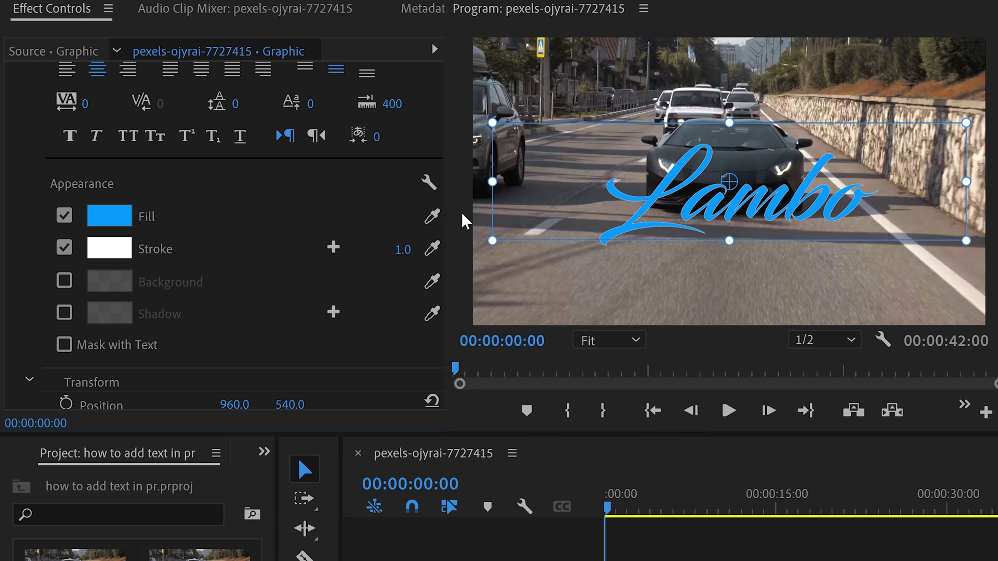
pyautogui.click(126, 250)
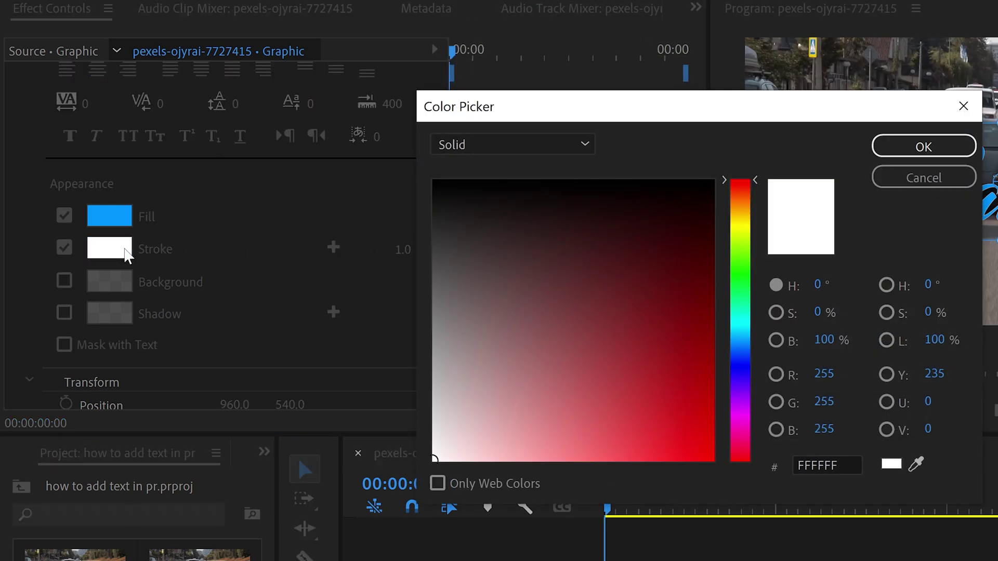
pyautogui.moveTo(753, 322)
pyautogui.mouseDown()
pyautogui.moveTo(742, 343)
pyautogui.moveTo(711, 270)
pyautogui.moveTo(765, 252)
pyautogui.mouseUp()
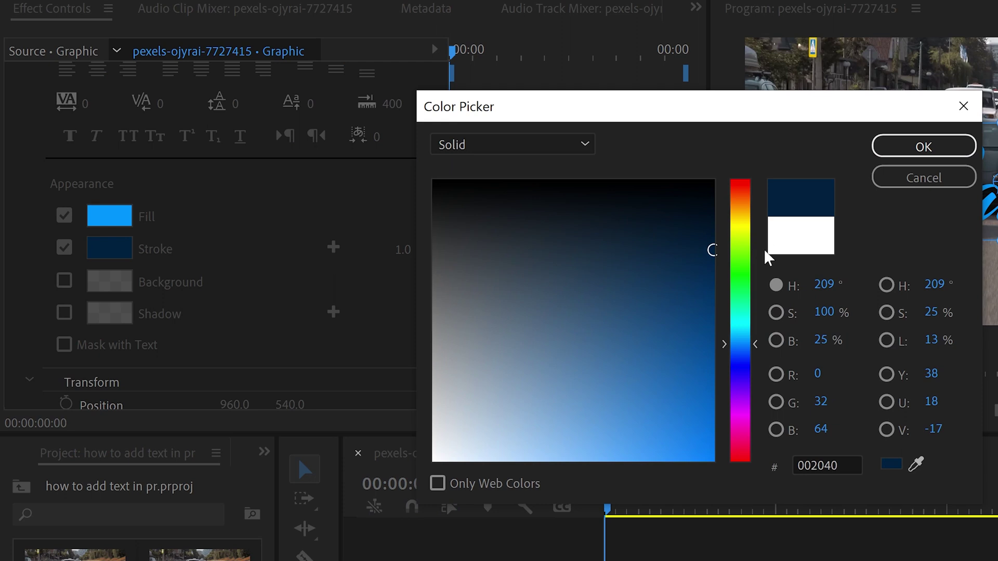
pyautogui.click(924, 147)
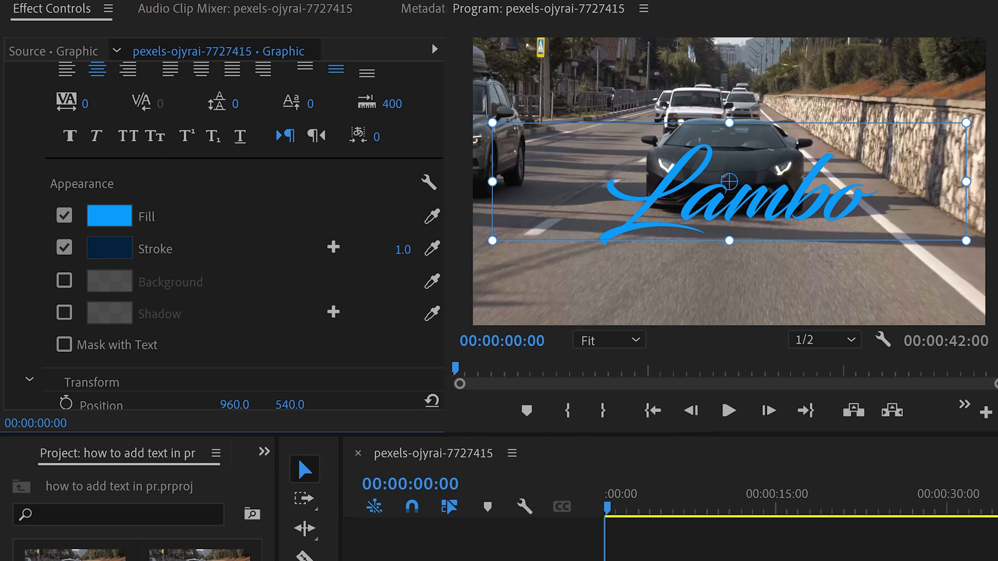
pyautogui.moveTo(403, 249)
pyautogui.mouseDown()
pyautogui.moveTo(454, 249)
pyautogui.moveTo(404, 250)
pyautogui.moveTo(440, 264)
pyautogui.mouseUp()
pyautogui.click(64, 282)
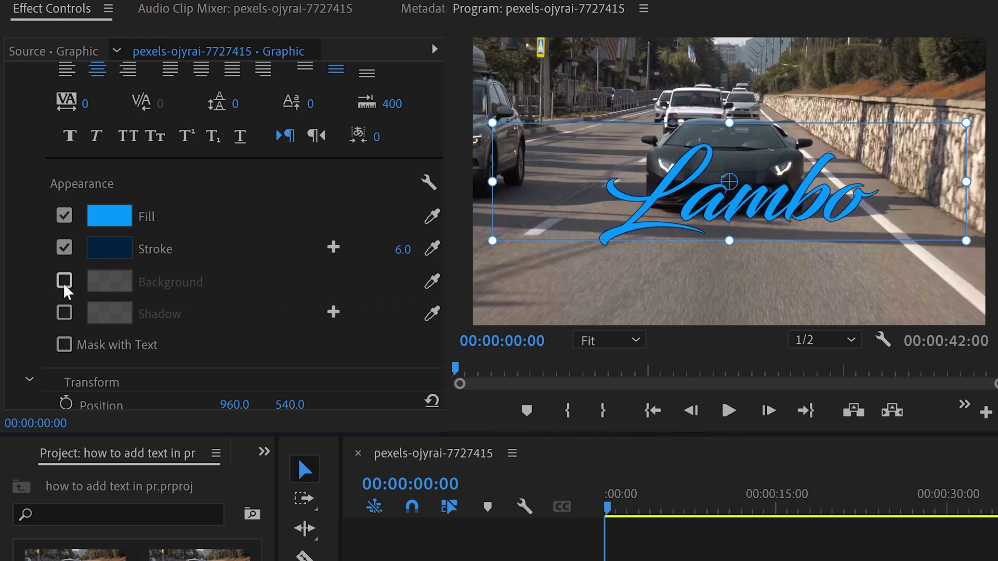
pyautogui.scroll(-1, 245, 235)
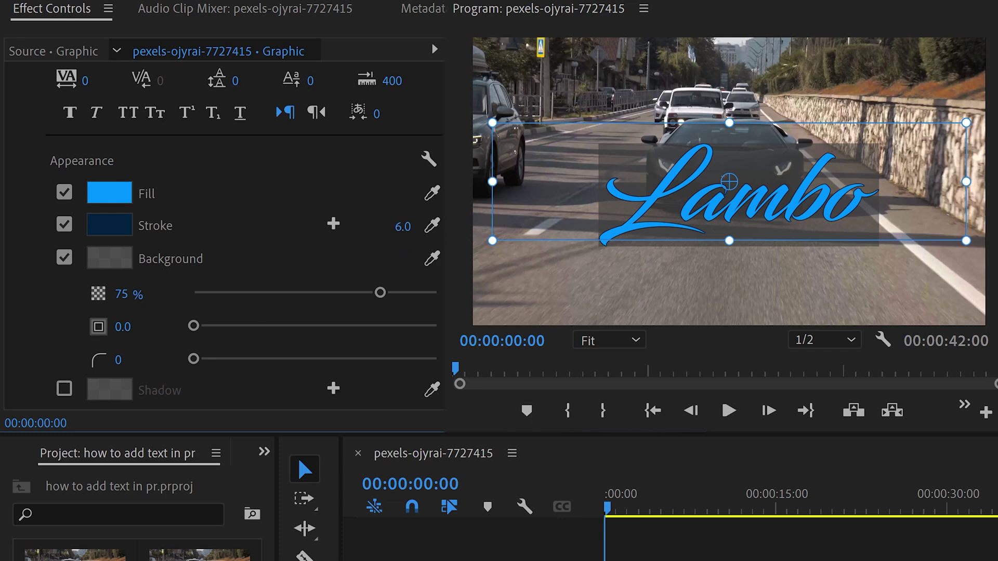
pyautogui.click(112, 265)
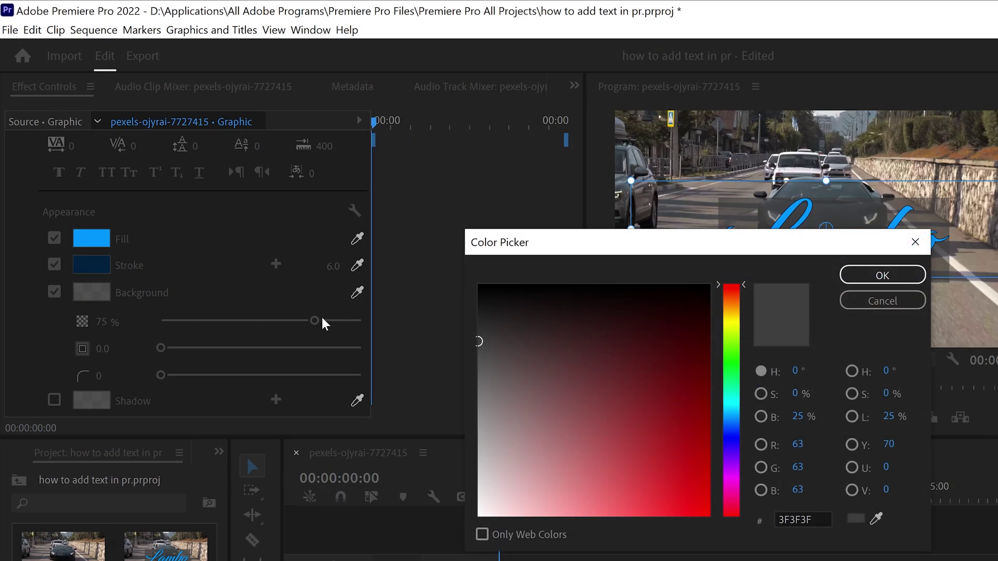
pyautogui.moveTo(491, 327); pyautogui.dragTo(447, 257)
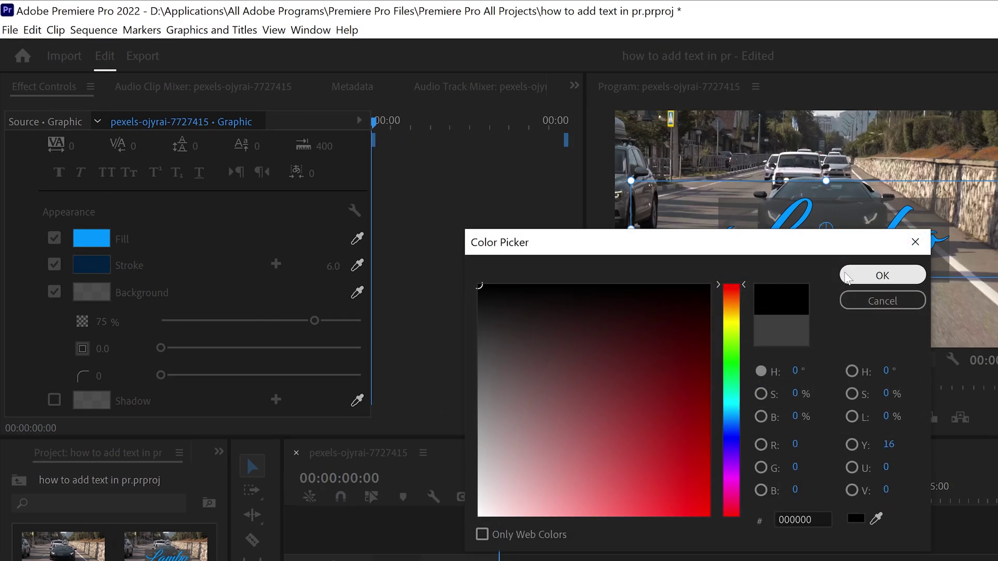
pyautogui.click(846, 275)
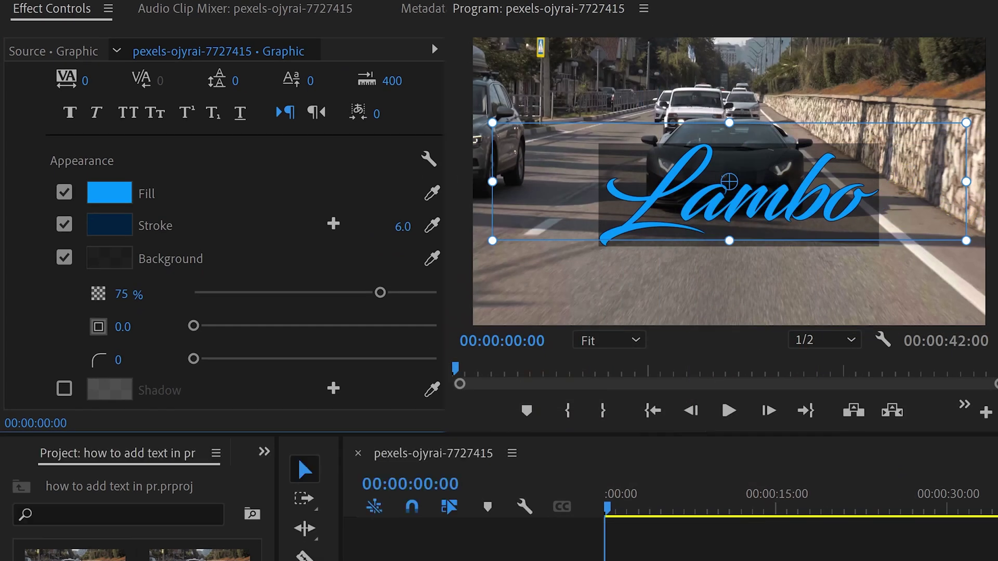
pyautogui.scroll(-1, 352, 295)
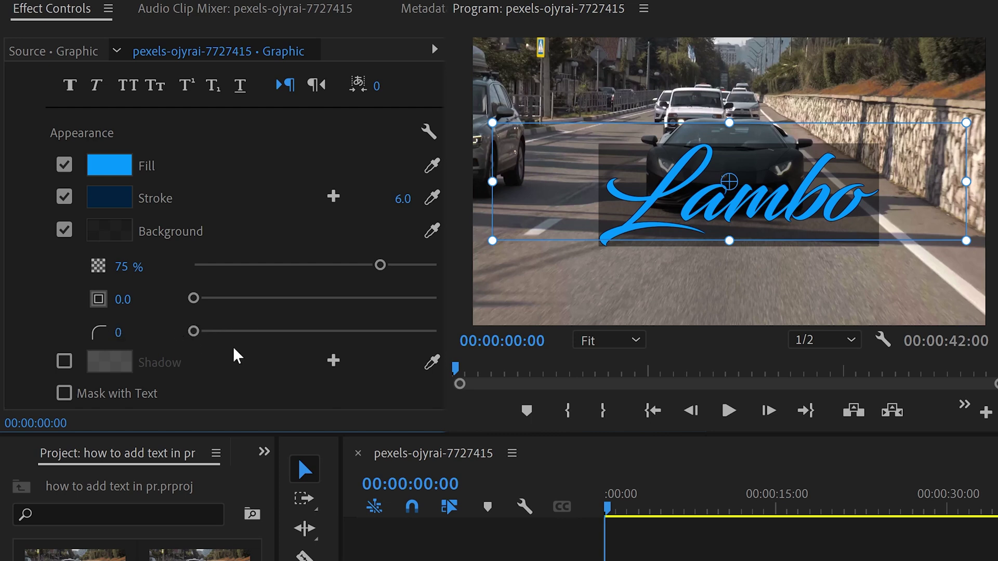
pyautogui.click(64, 230)
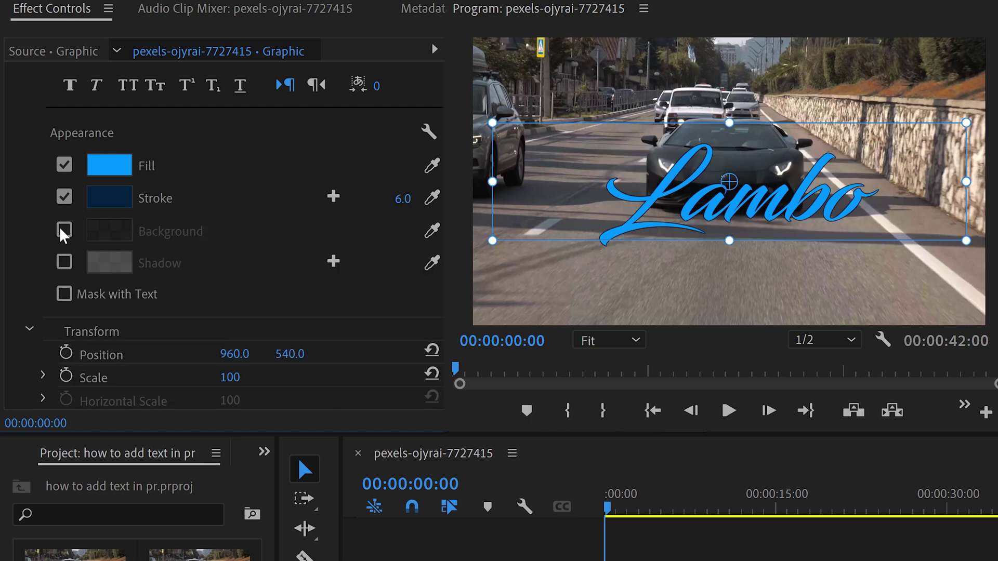
# - Turn on a black drop shadow for the Lambo title
pyautogui.click(64, 262)
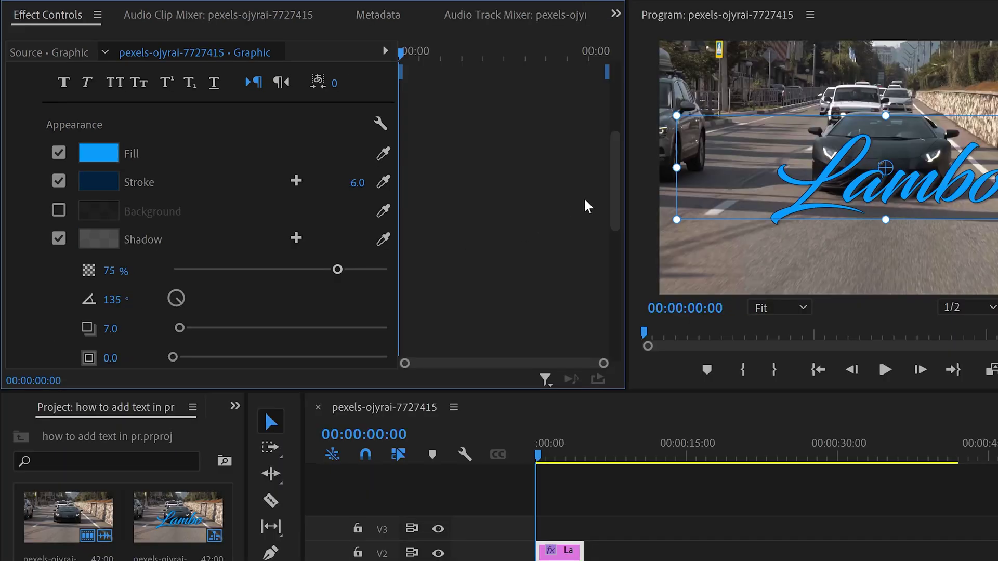
pyautogui.scroll(-2, 609, 218)
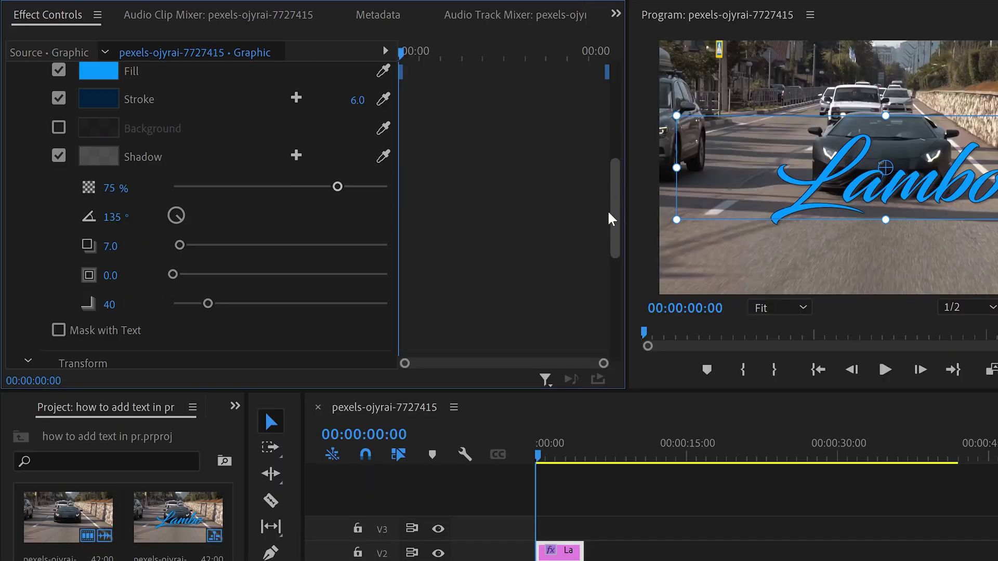
pyautogui.click(102, 161)
pyautogui.moveTo(418, 201); pyautogui.dragTo(369, 147)
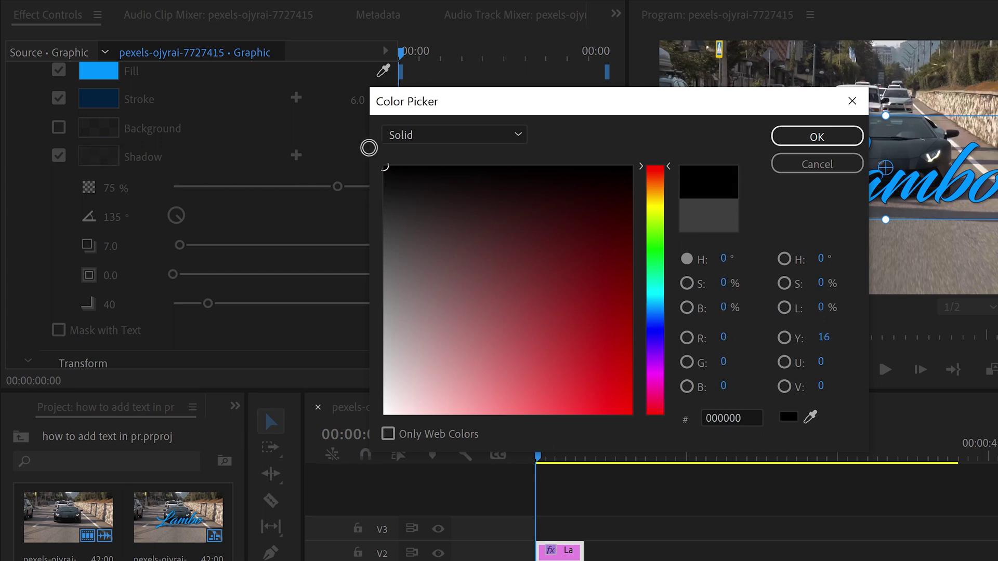
pyautogui.click(798, 143)
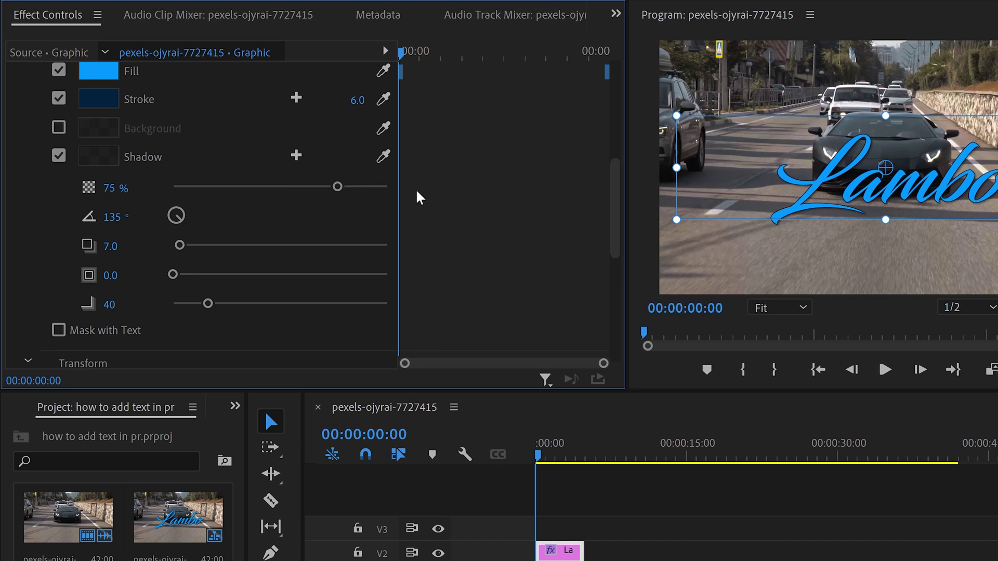
# - Set the shadow to 85% opacity, 124° angle, 53.4 distance, 1.8 size and blur 100
pyautogui.moveTo(323, 192); pyautogui.dragTo(347, 199)
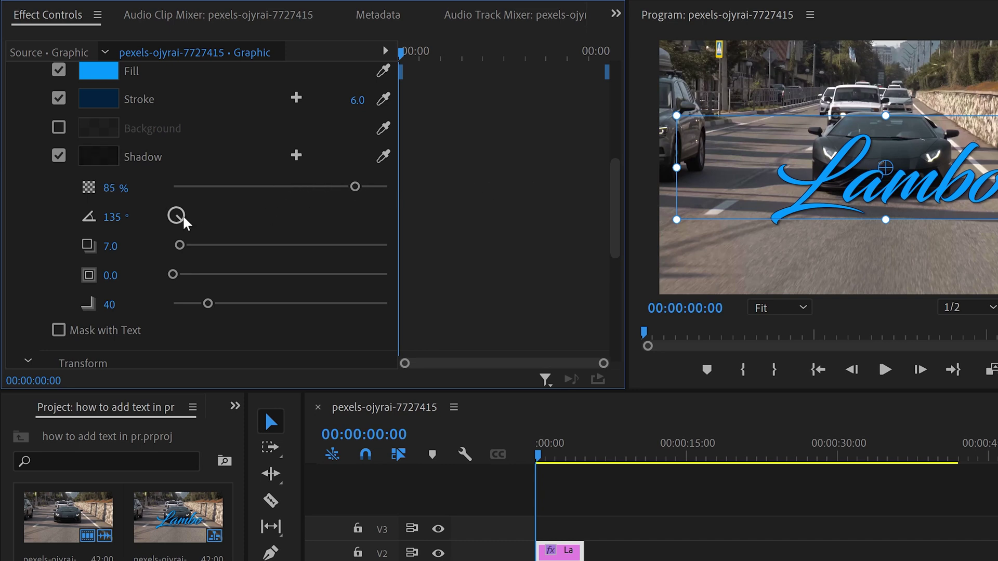
pyautogui.moveTo(182, 223); pyautogui.dragTo(230, 246)
pyautogui.moveTo(171, 276)
pyautogui.mouseDown()
pyautogui.moveTo(223, 276)
pyautogui.moveTo(177, 275)
pyautogui.mouseUp()
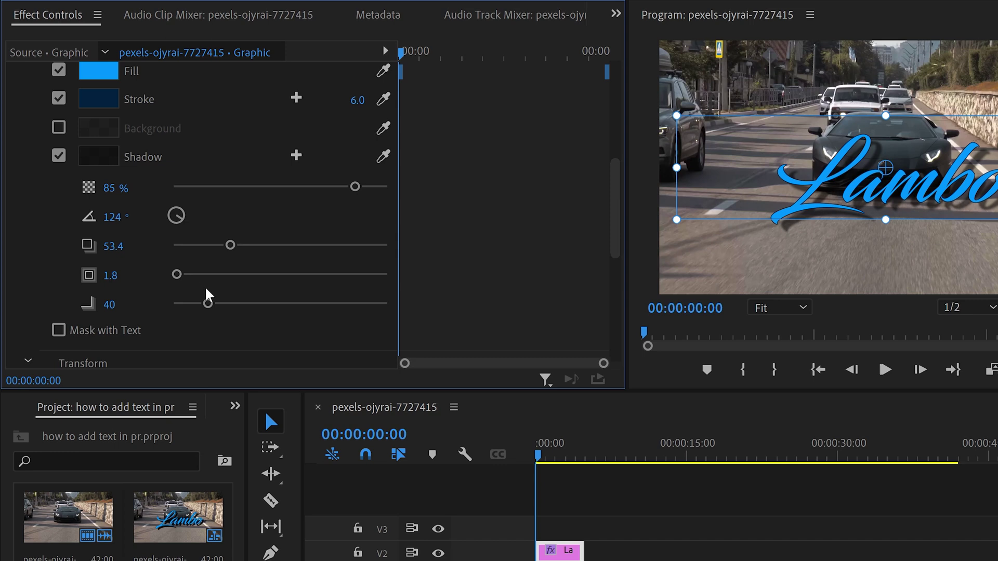
pyautogui.moveTo(210, 305); pyautogui.dragTo(271, 314)
pyautogui.moveTo(615, 206); pyautogui.dragTo(641, 274)
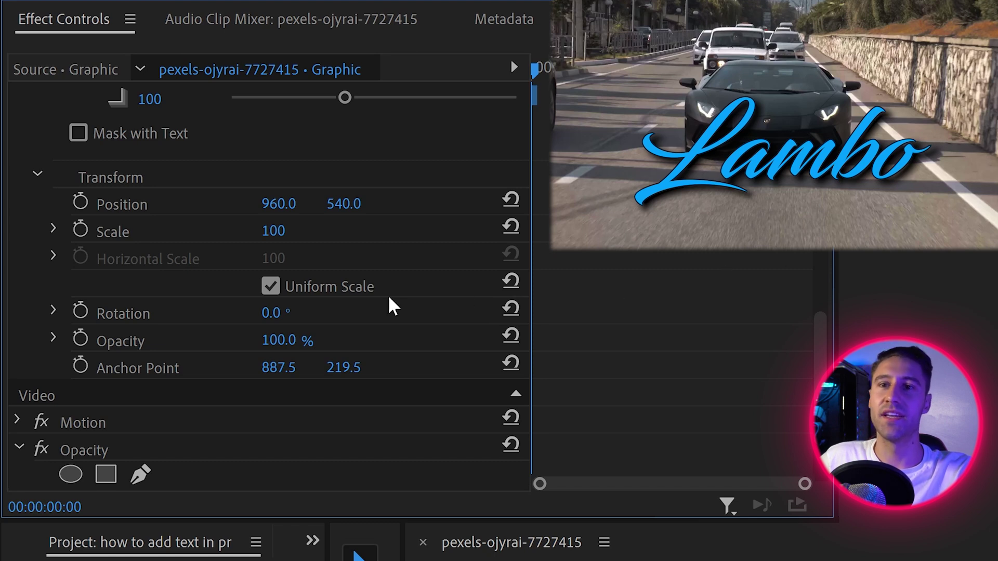
# - Keyframe the title's opacity from 0% at the start to 100% a little later
pyautogui.click(81, 339)
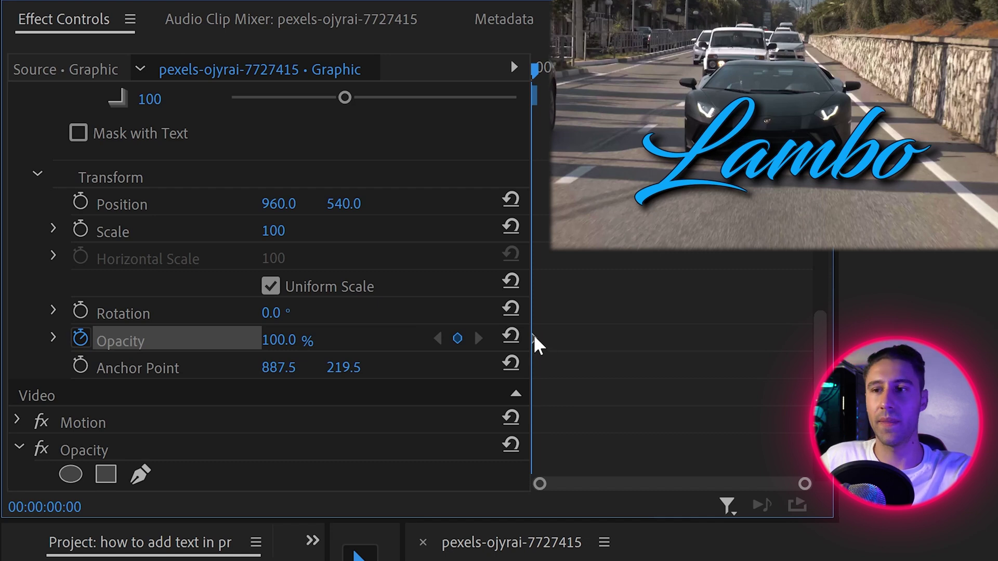
pyautogui.moveTo(532, 338); pyautogui.dragTo(555, 339)
pyautogui.click(307, 340)
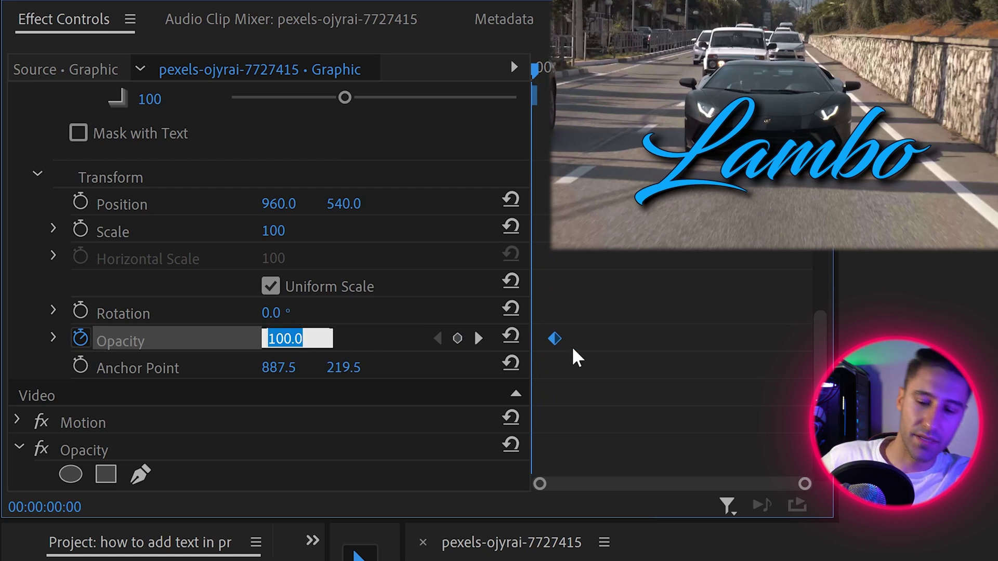
pyautogui.write('0')
pyautogui.press('Return')
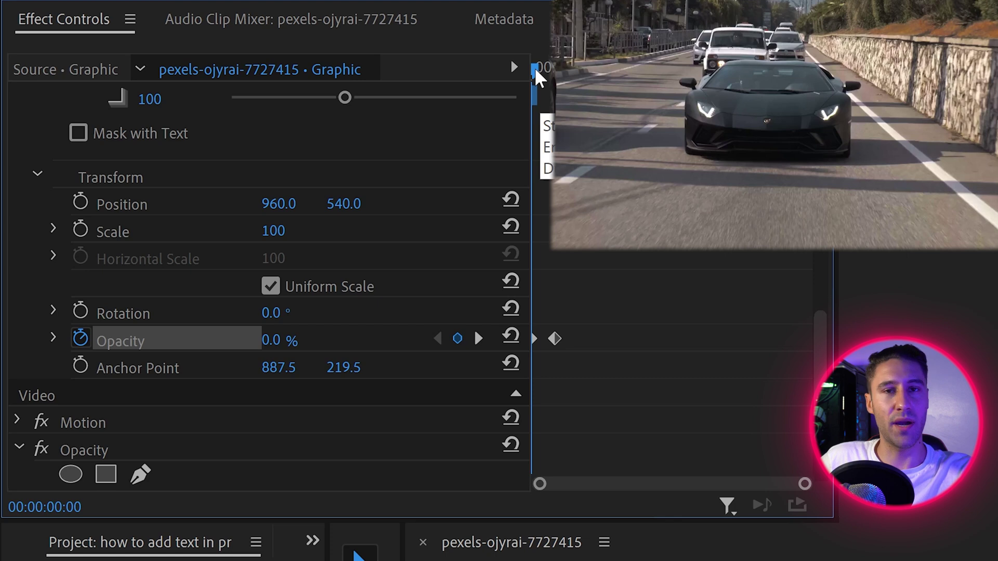
# - Preview the fade-in and apply Ease to both opacity keyframes
pyautogui.press('space')
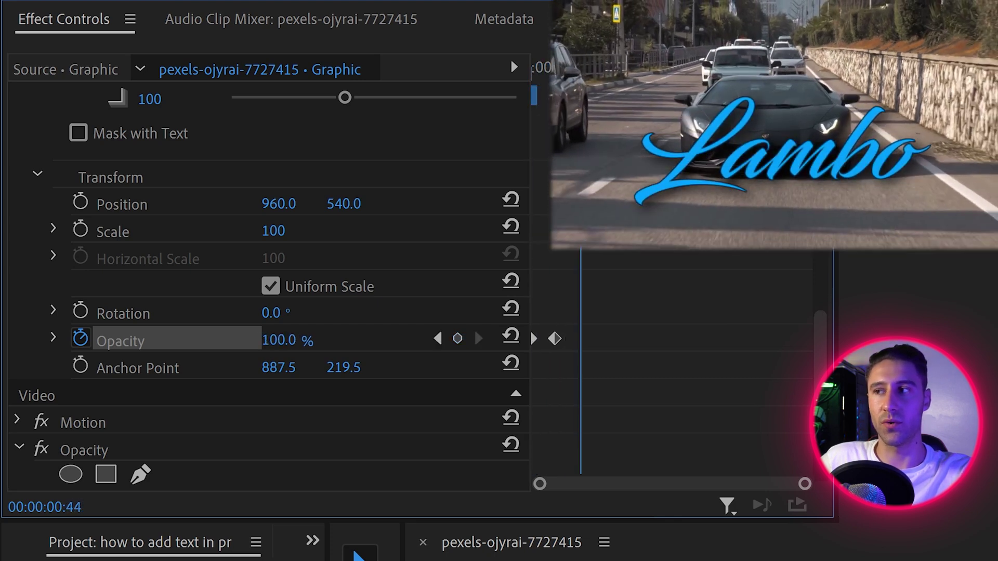
pyautogui.press('Home')
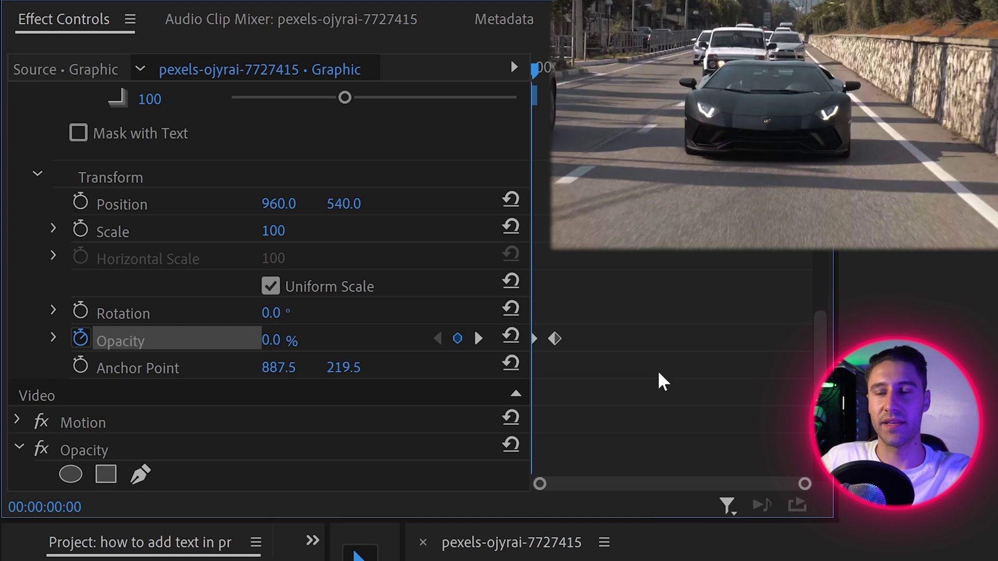
pyautogui.moveTo(655, 372); pyautogui.dragTo(522, 324)
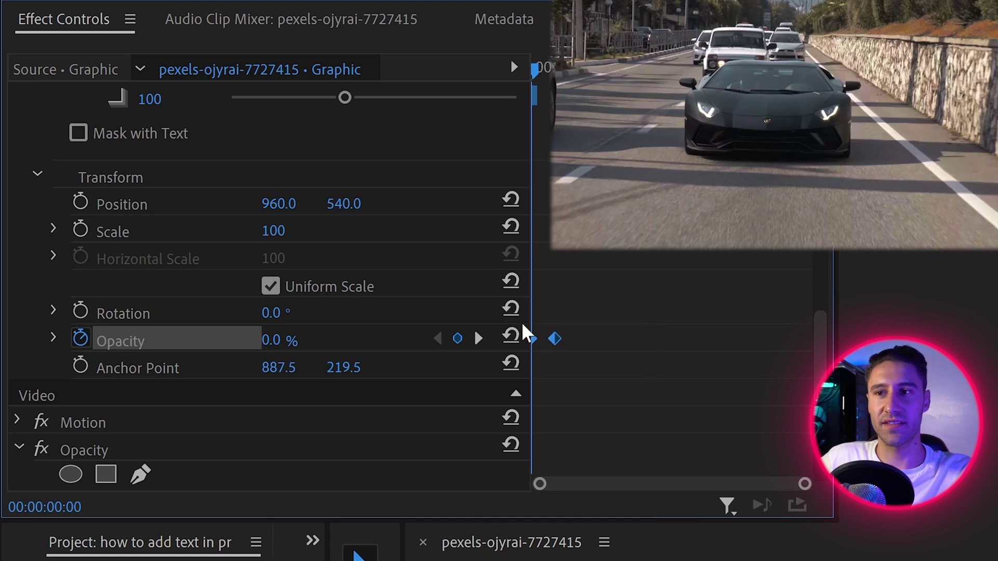
pyautogui.rightClick(555, 337)
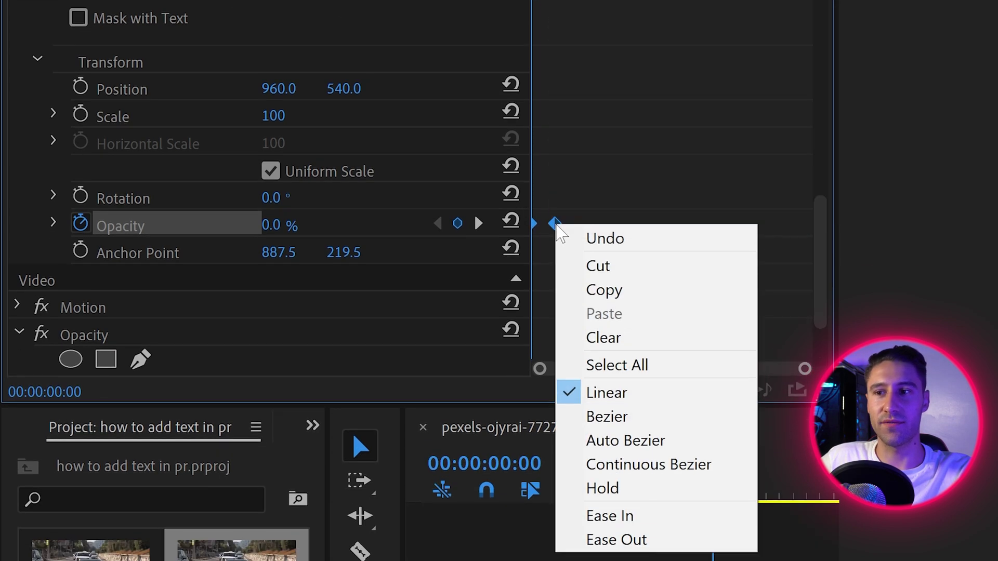
pyautogui.click(624, 516)
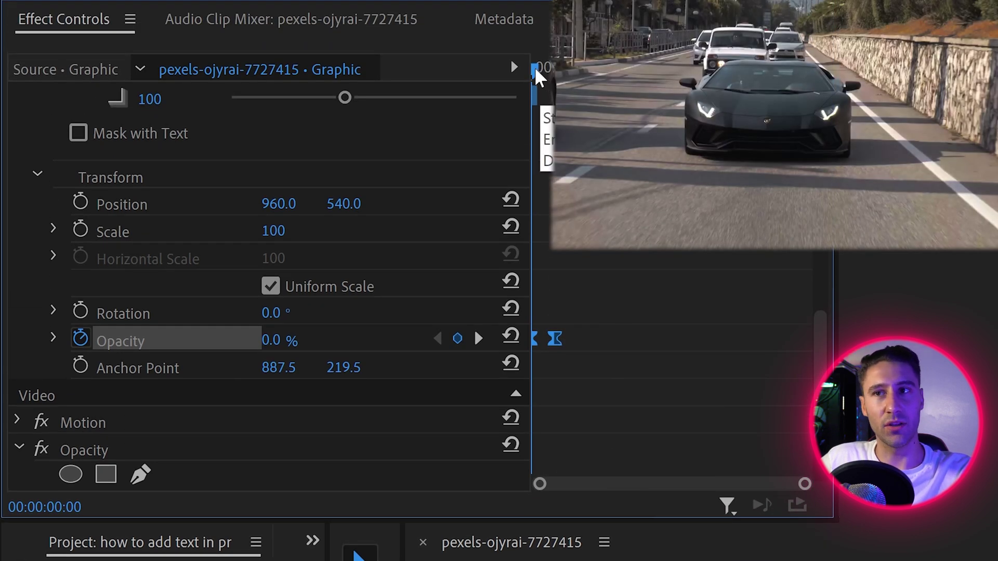
pyautogui.moveTo(540, 78); pyautogui.dragTo(551, 82)
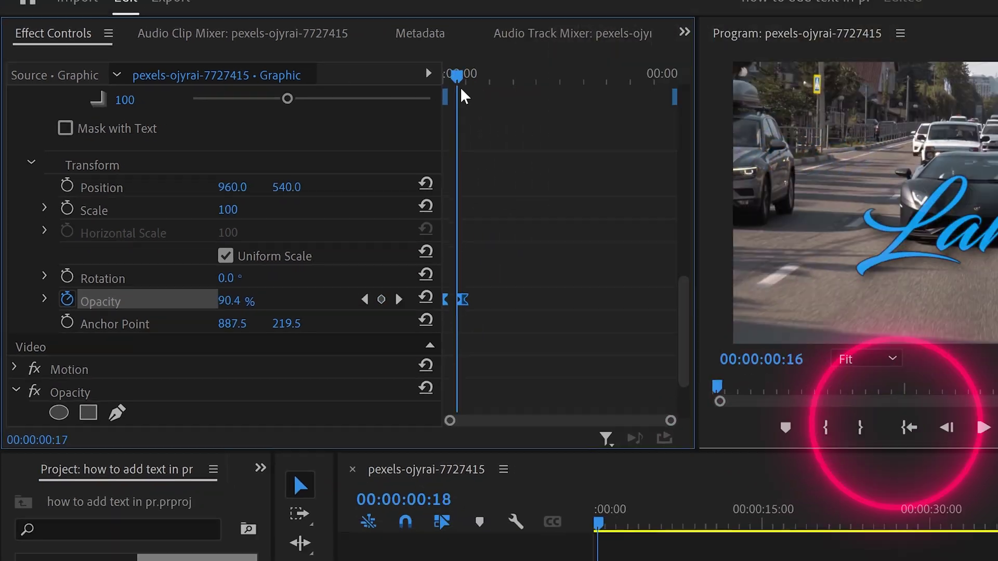
# - Set the Lambo title's blend mode to Hard Mix after briefly trying Darken
pyautogui.moveTo(460, 86); pyautogui.dragTo(463, 86)
pyautogui.scroll(-3, 529, 378)
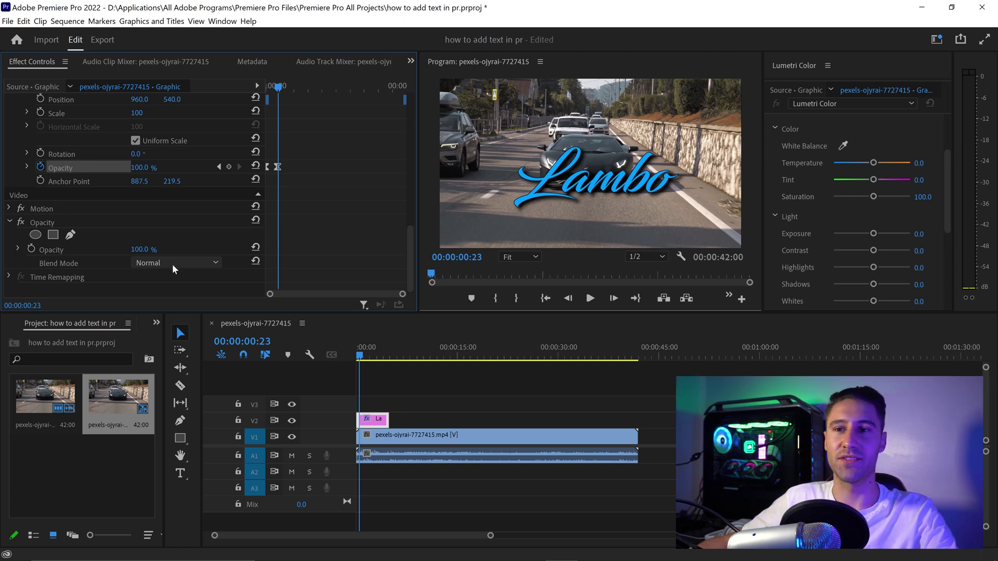
pyautogui.click(171, 263)
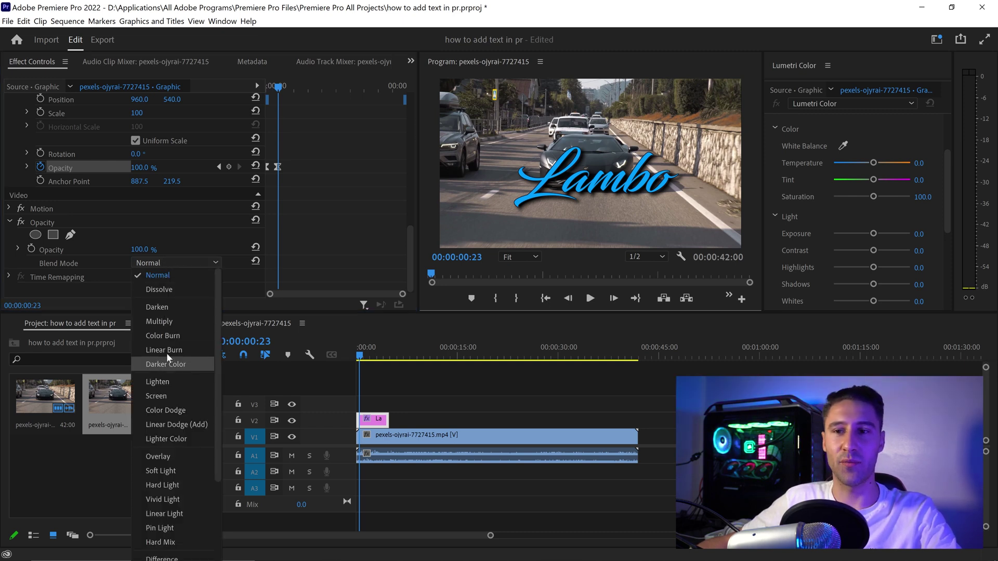
pyautogui.click(163, 306)
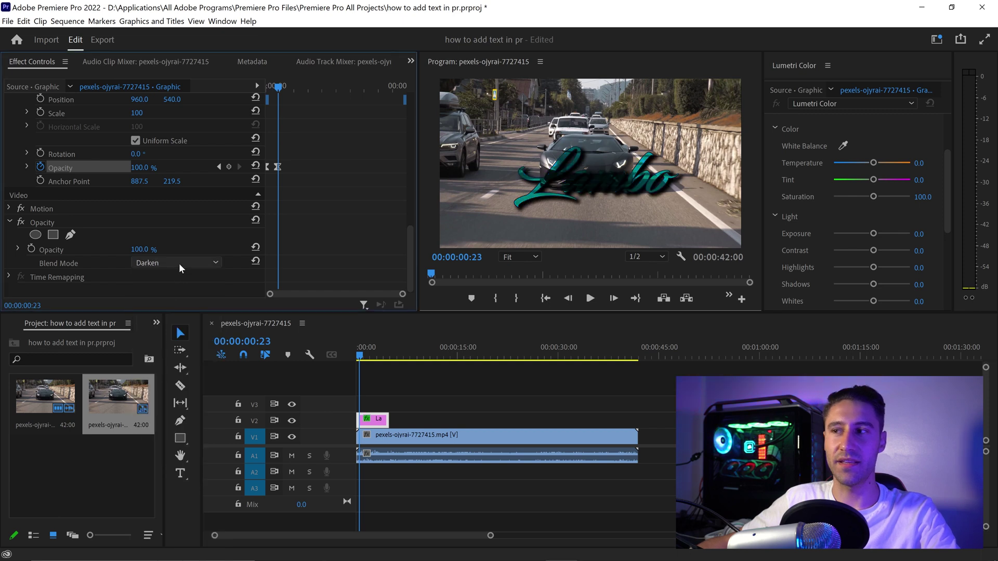
pyautogui.click(179, 263)
pyautogui.click(160, 510)
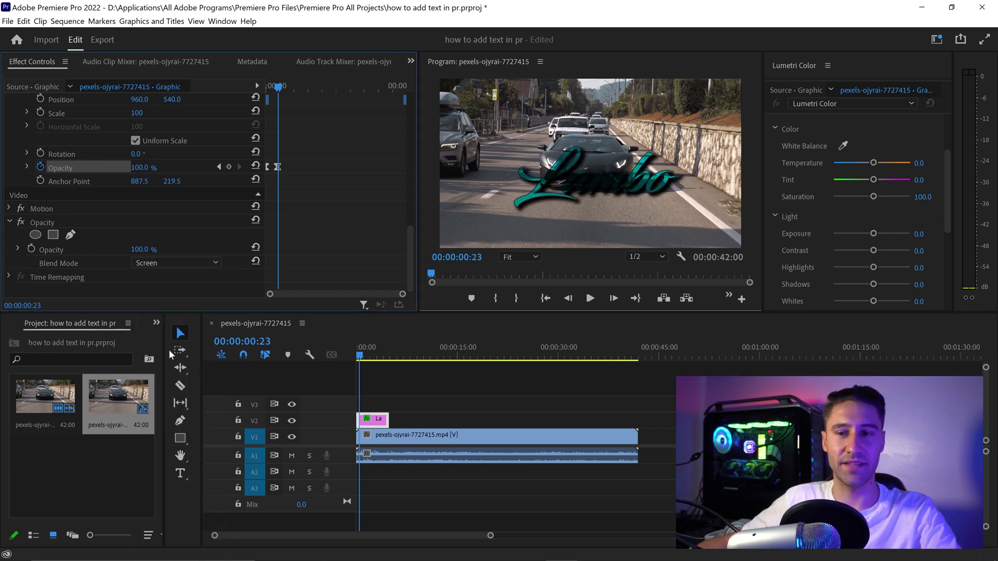